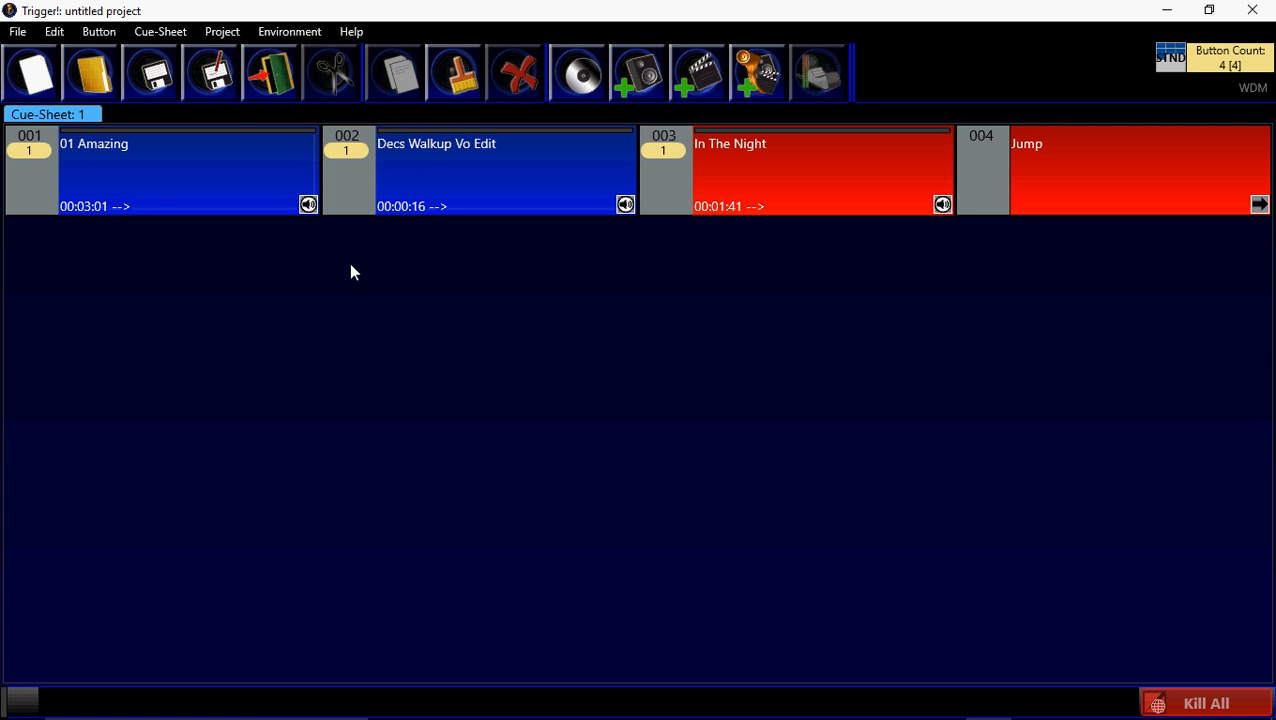
- Play the 01 Amazing and Decs Walkup Vo Edit cues one after the other to preview them, and stop playback
click(175, 196)
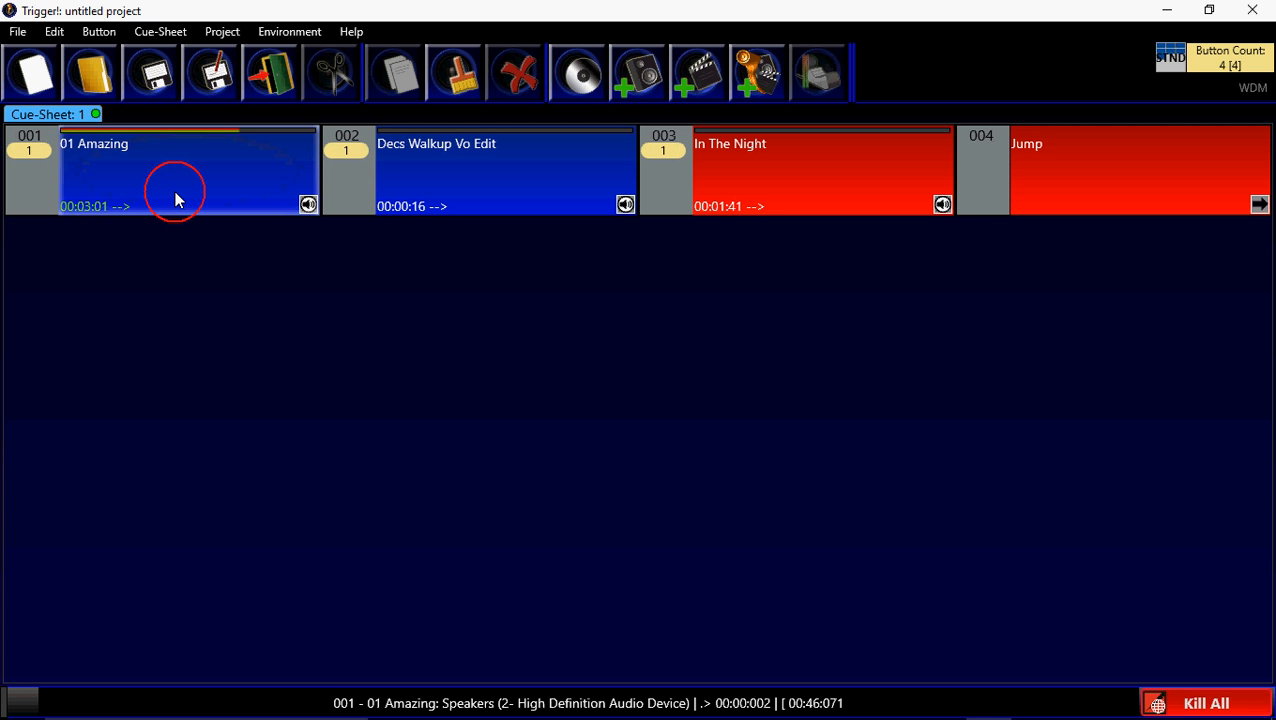
click(400, 180)
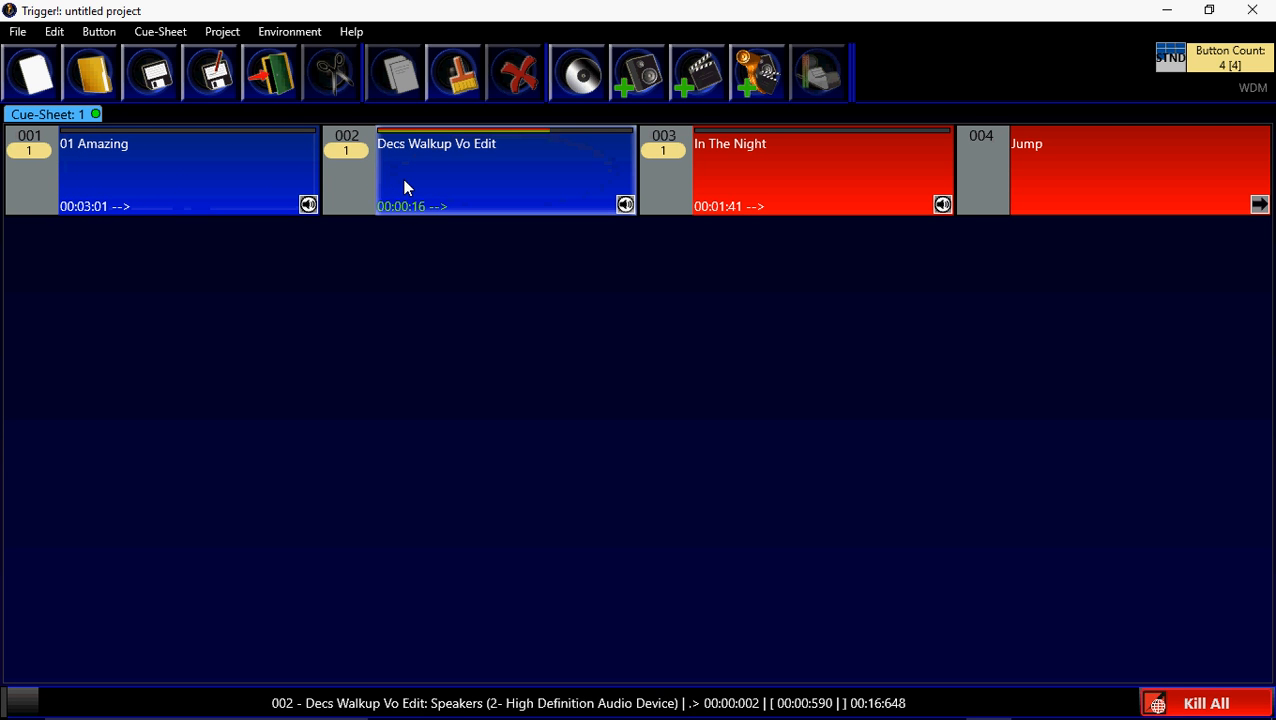
click(407, 185)
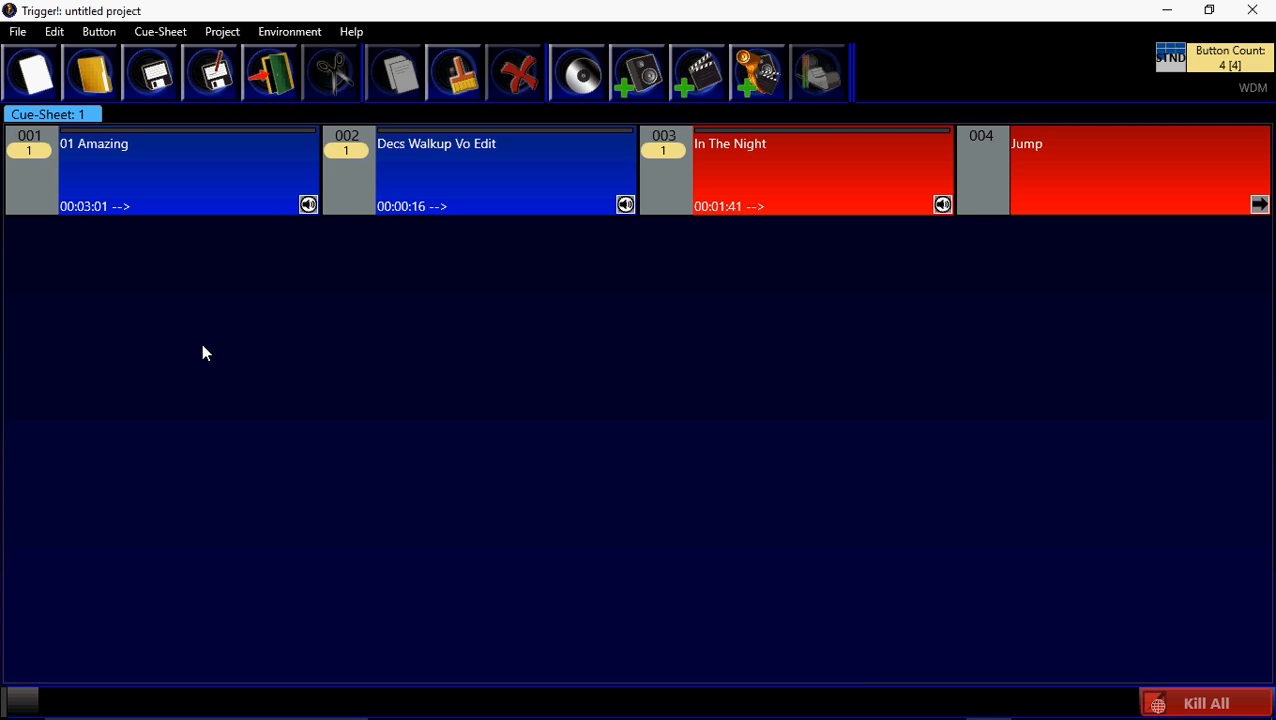
click(421, 205)
- Add a sync point to the 01 Amazing cue at 0 min 48 sec 72 ms while it plays, and stop playback
right_click(30, 187)
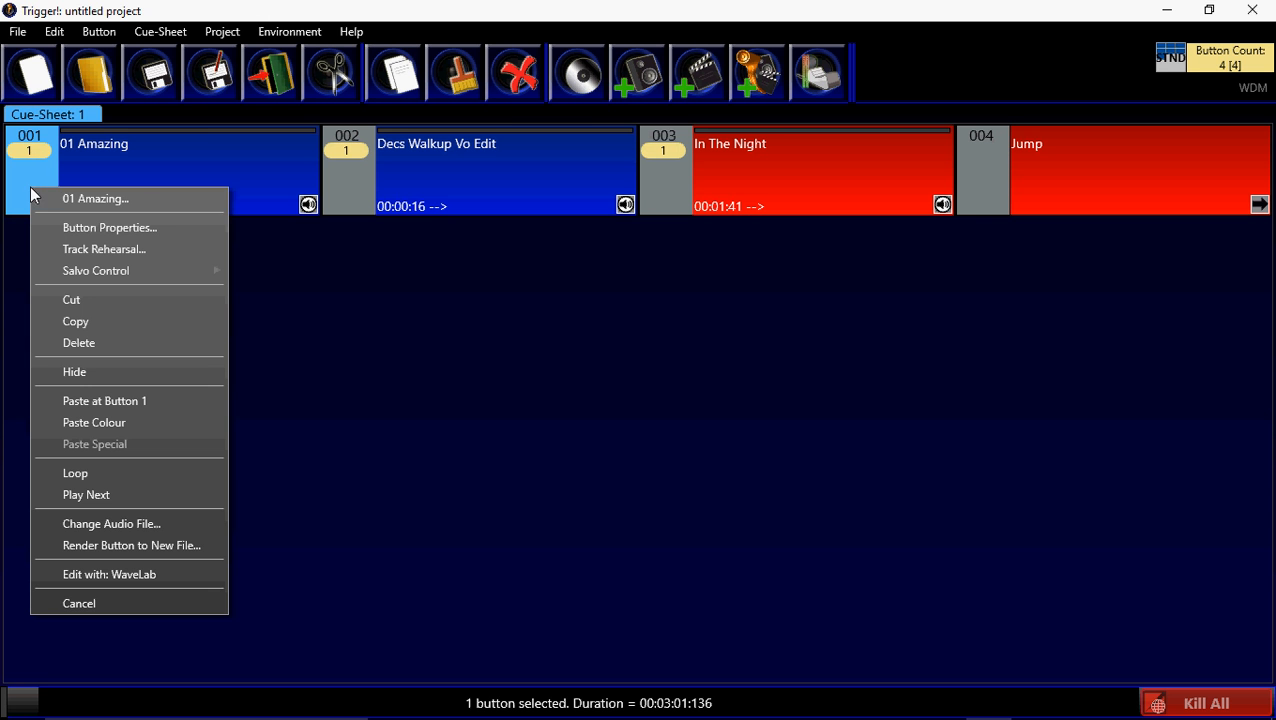
click(125, 227)
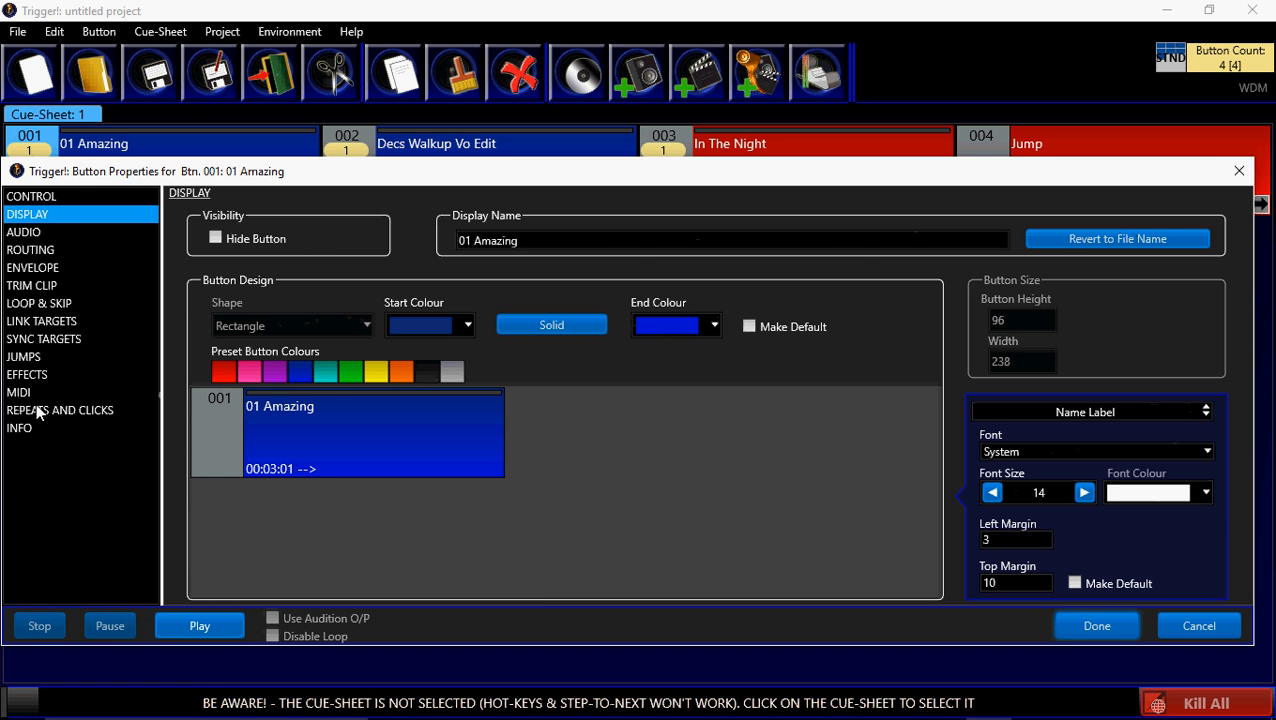
click(44, 339)
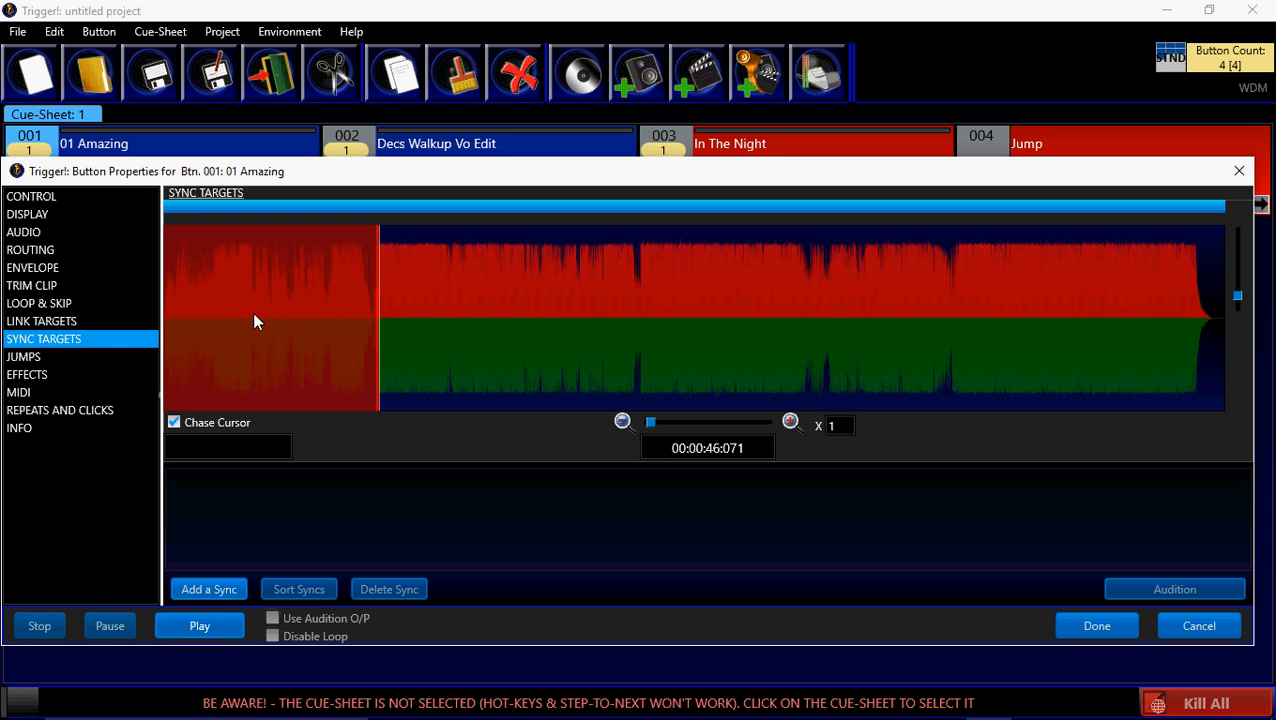
click(208, 622)
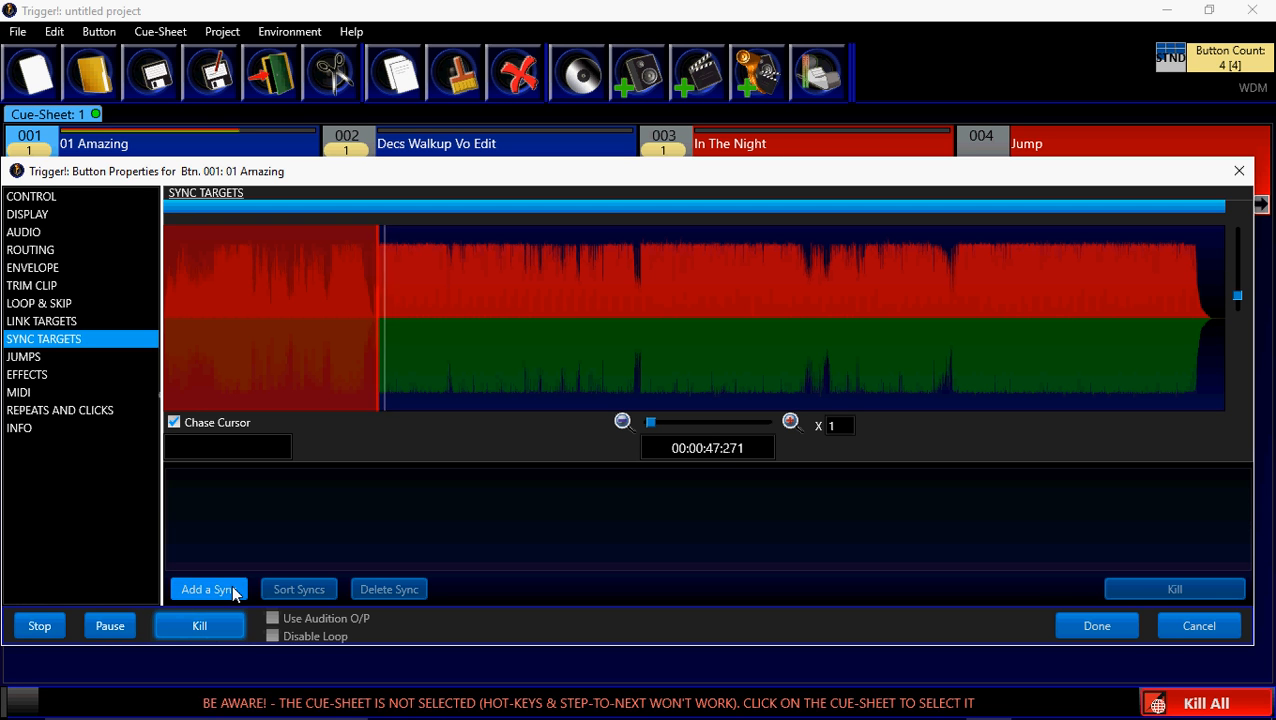
click(233, 590)
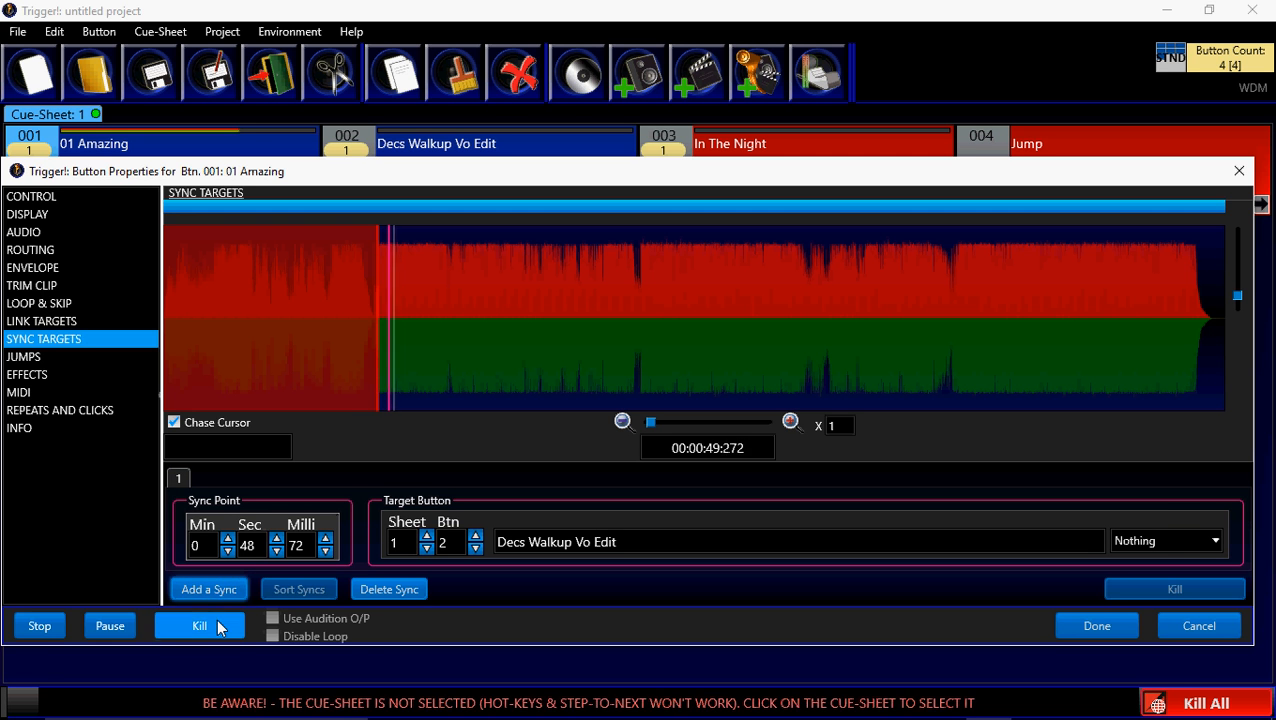
click(216, 620)
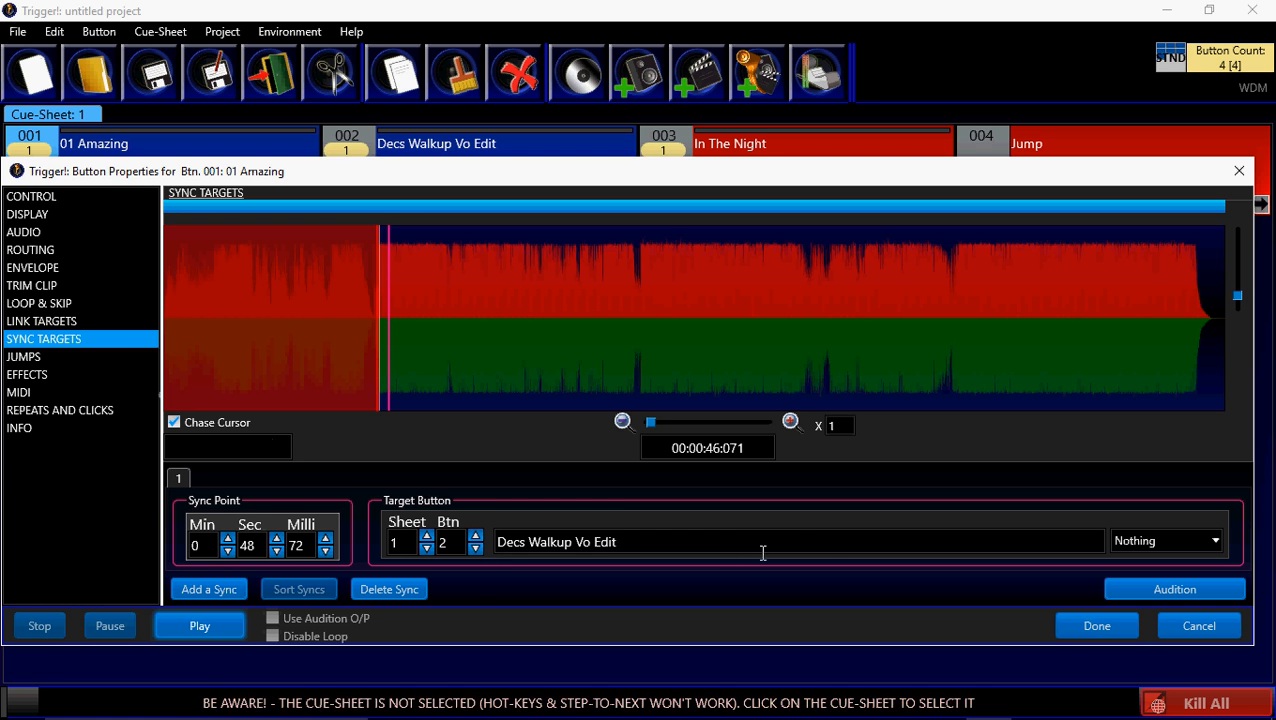
- Set the sync point to Fire sheet 1 button 2, Decs Walkup Vo Edit, accept it, and test-play 01 Amazing before killing all playback
click(475, 549)
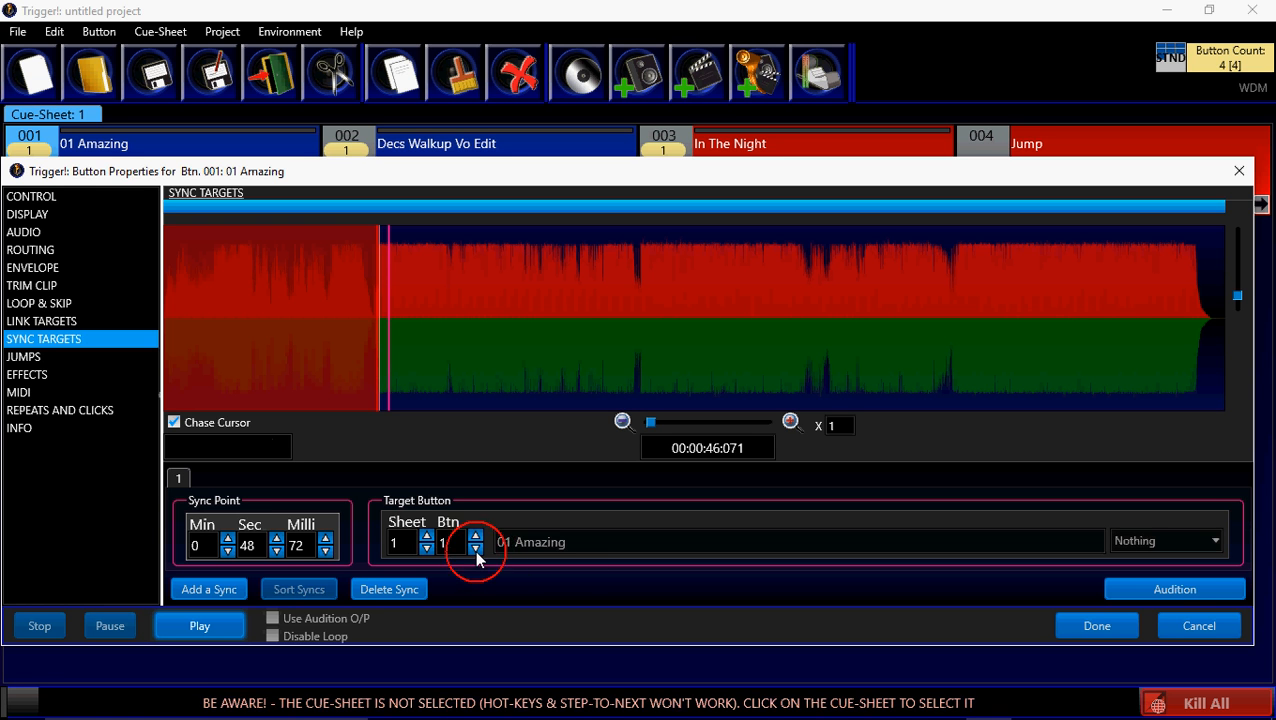
click(475, 537)
click(475, 537)
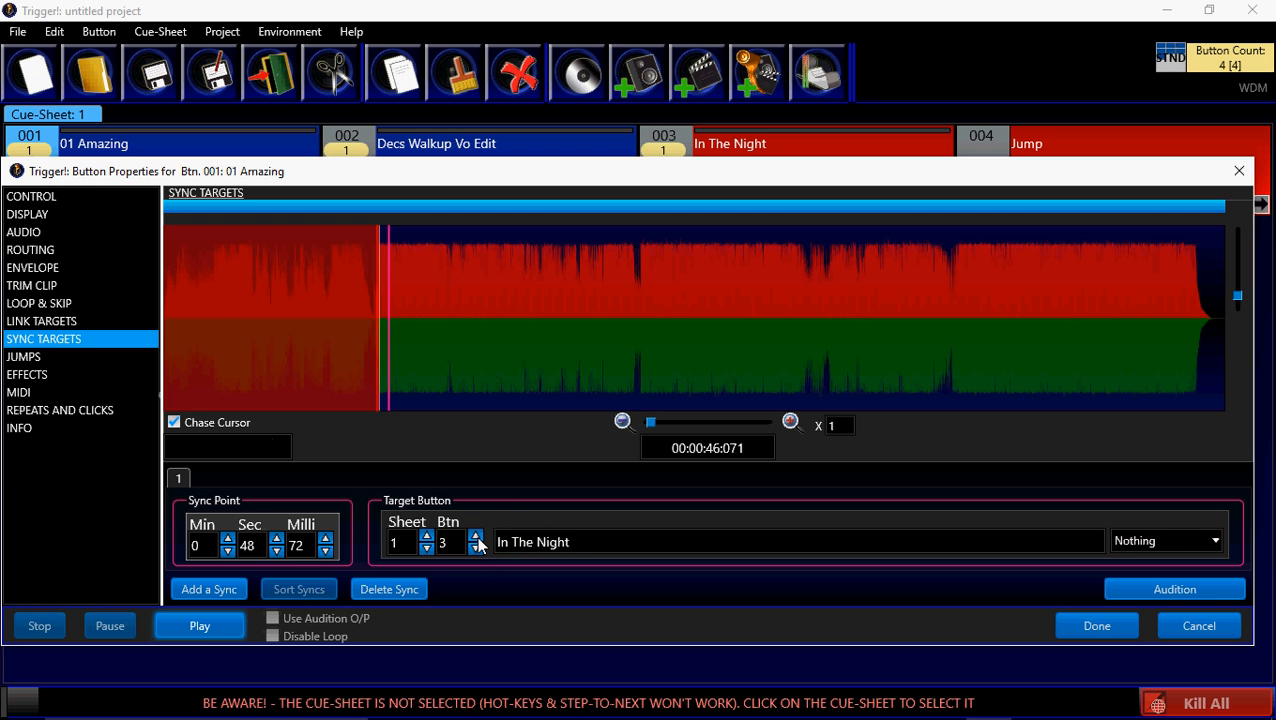
click(475, 537)
click(475, 549)
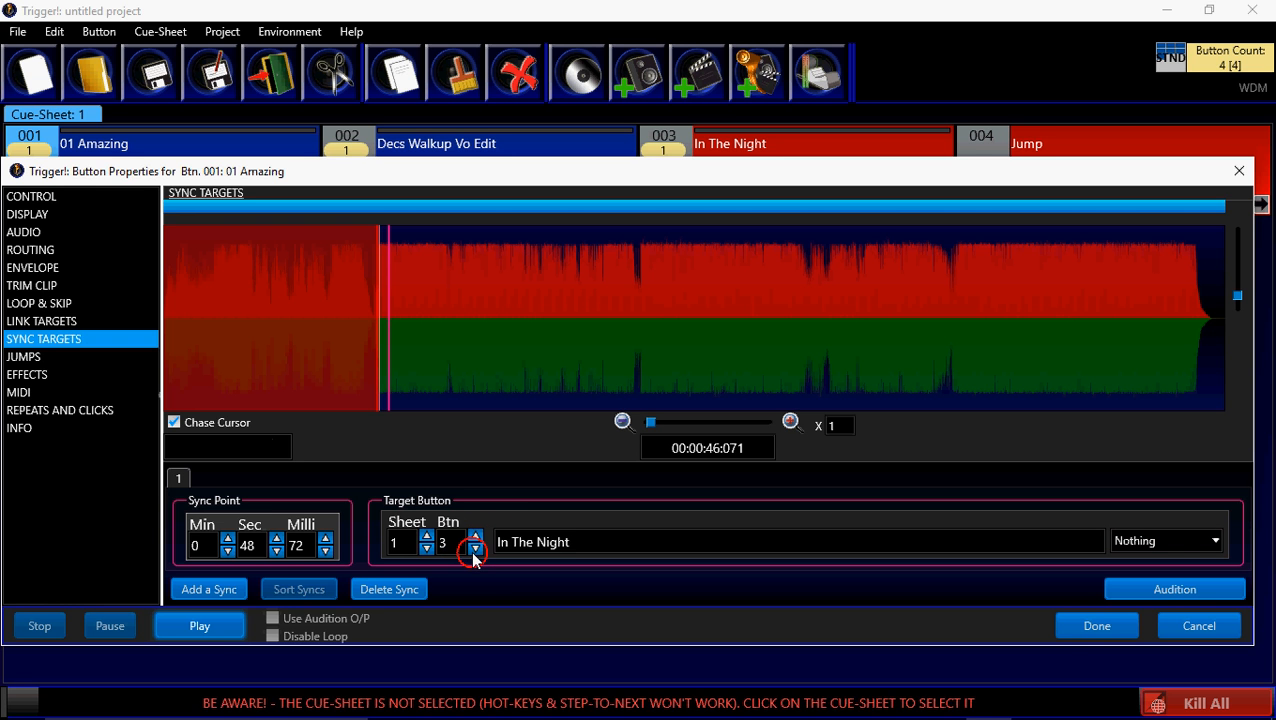
click(475, 549)
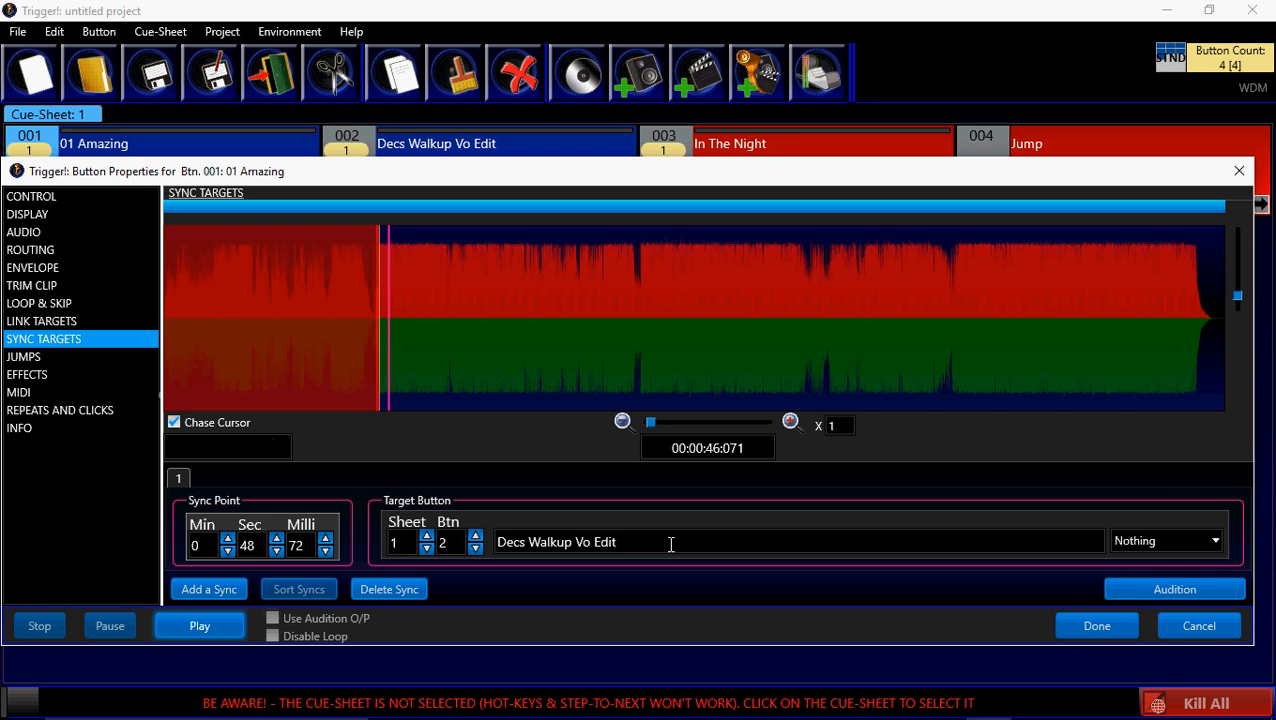
click(1152, 540)
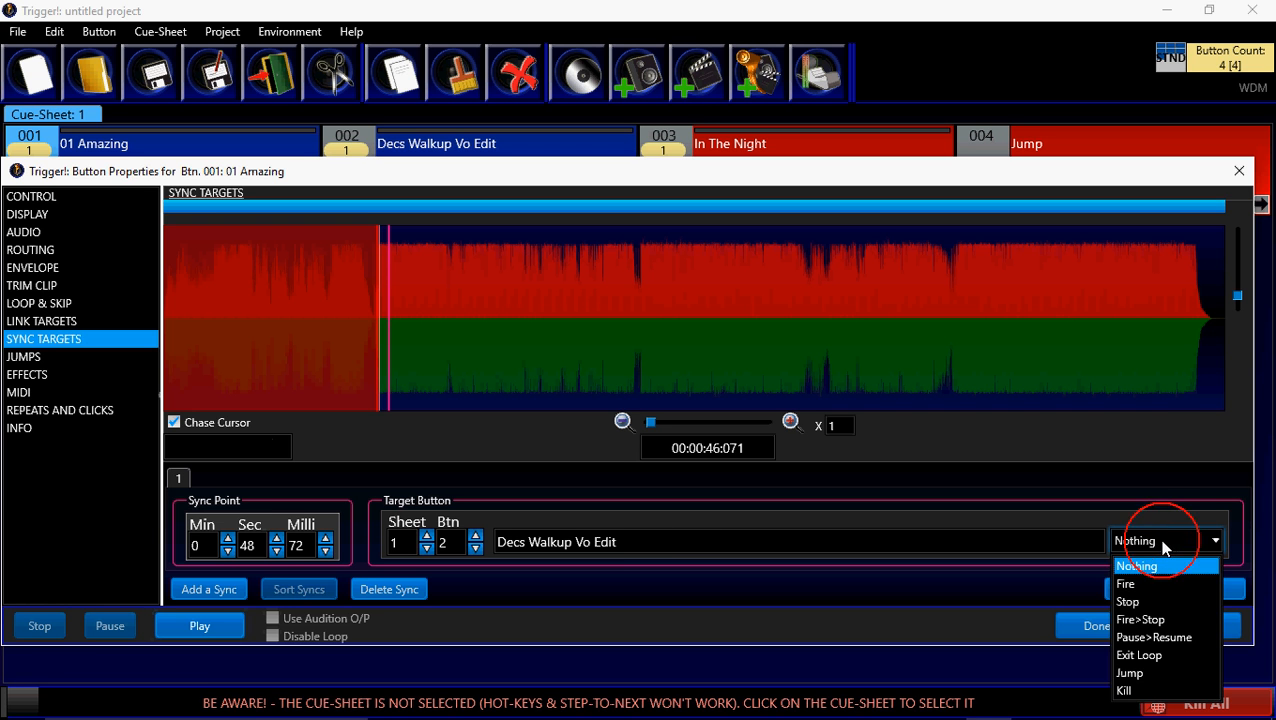
click(1127, 587)
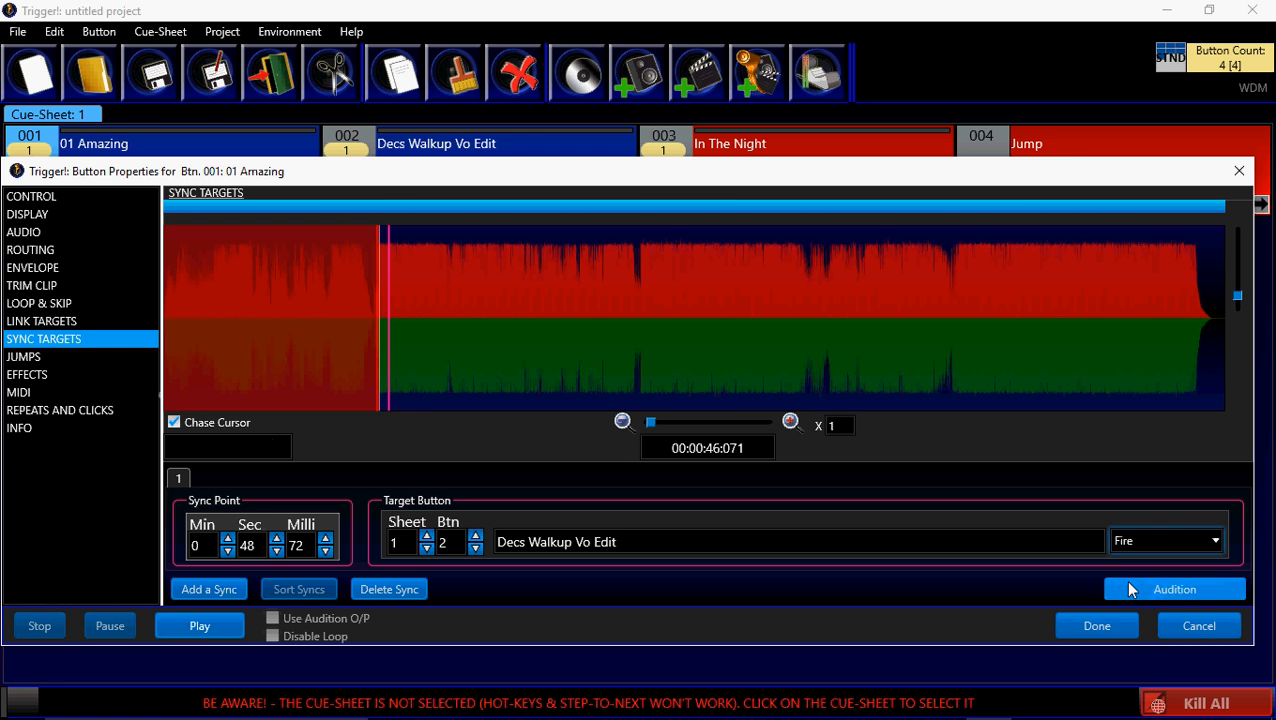
click(1085, 629)
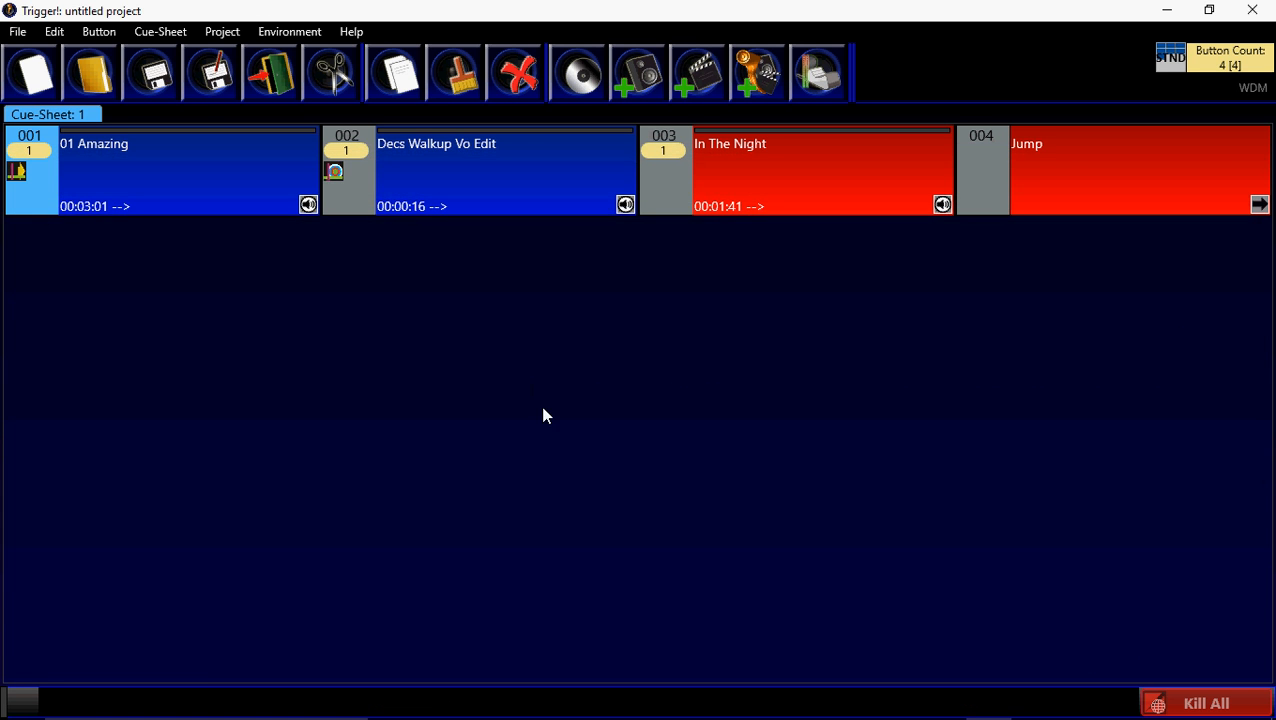
click(165, 190)
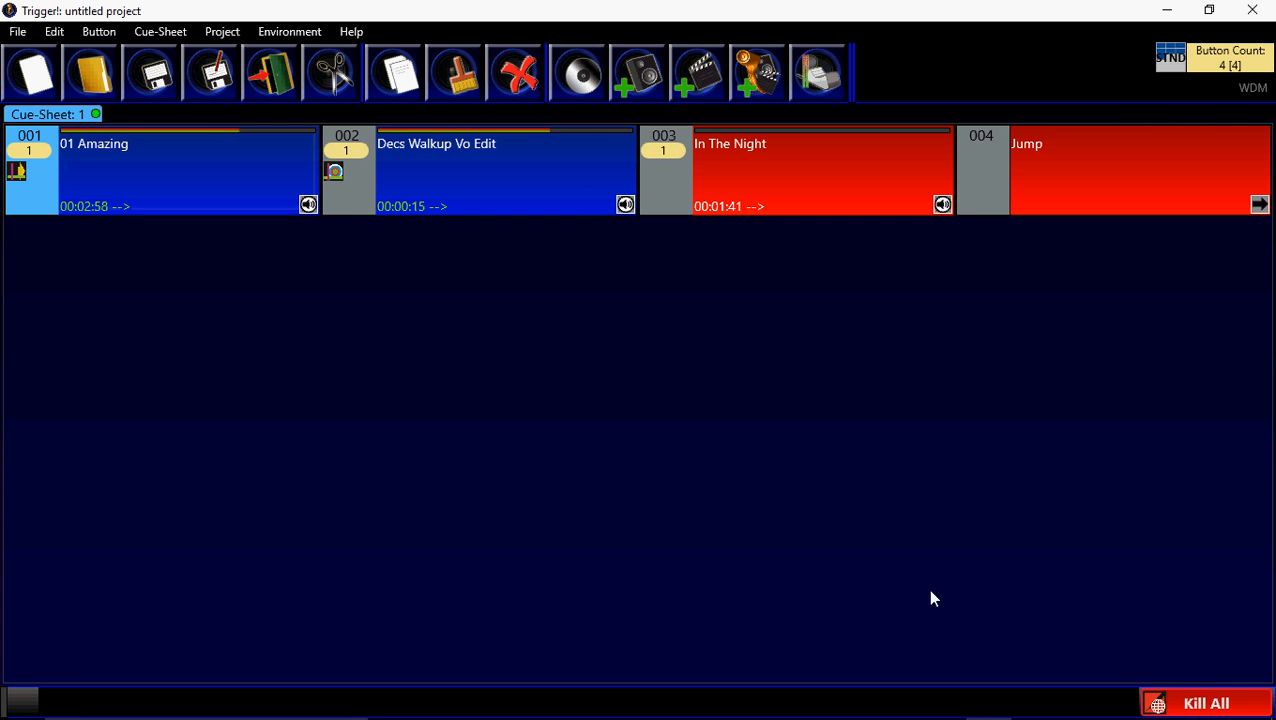
click(1180, 702)
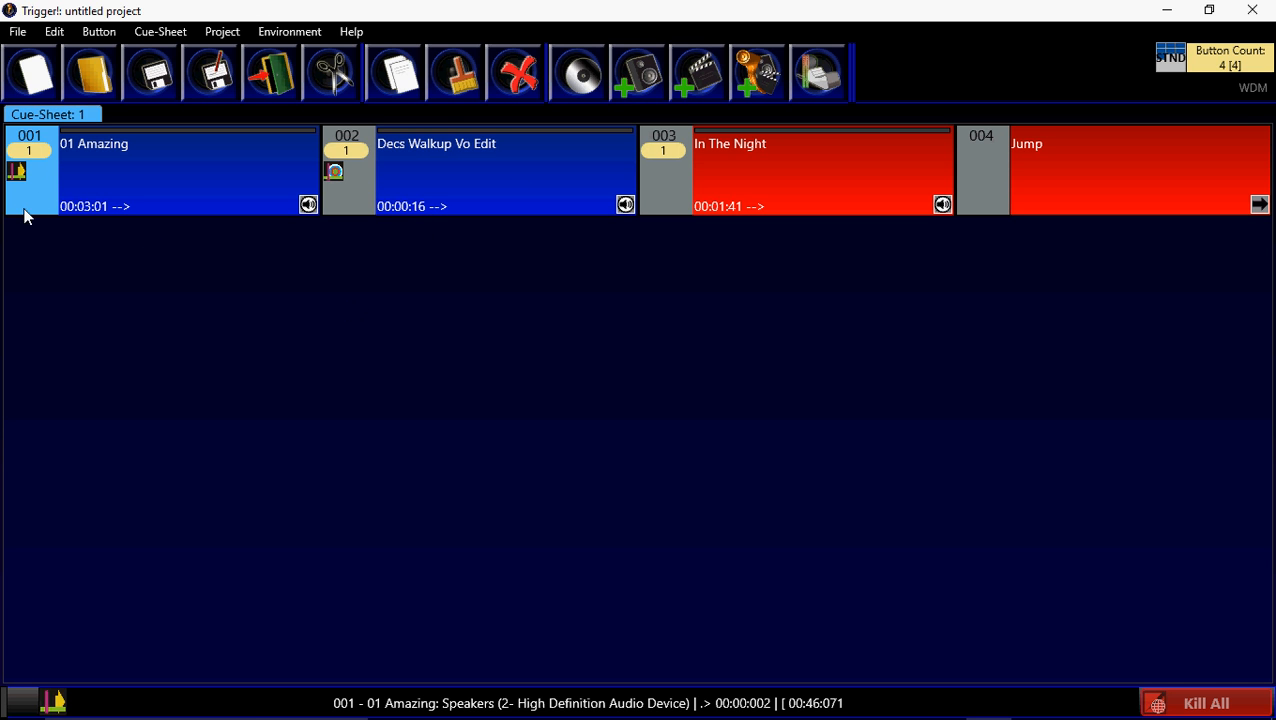
- Add envelope points to the 01 Amazing cue that drop its level steeply from about 47.5 seconds
right_click(28, 178)
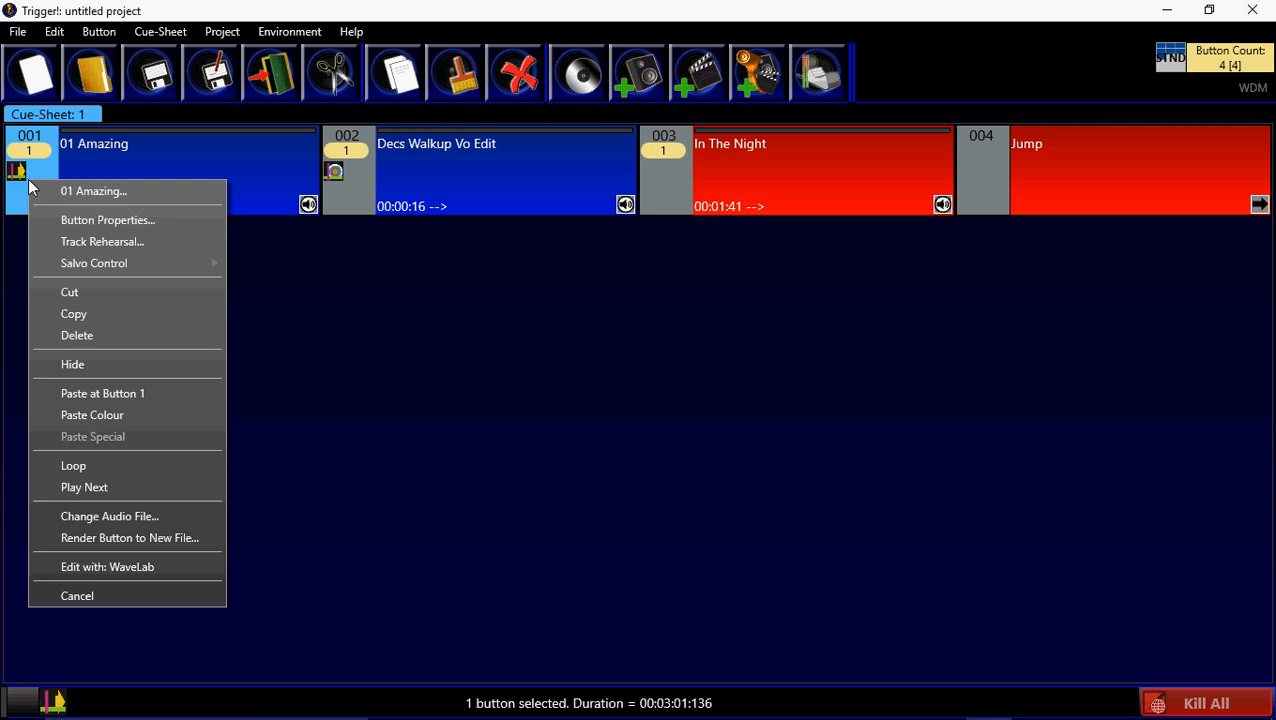
click(128, 221)
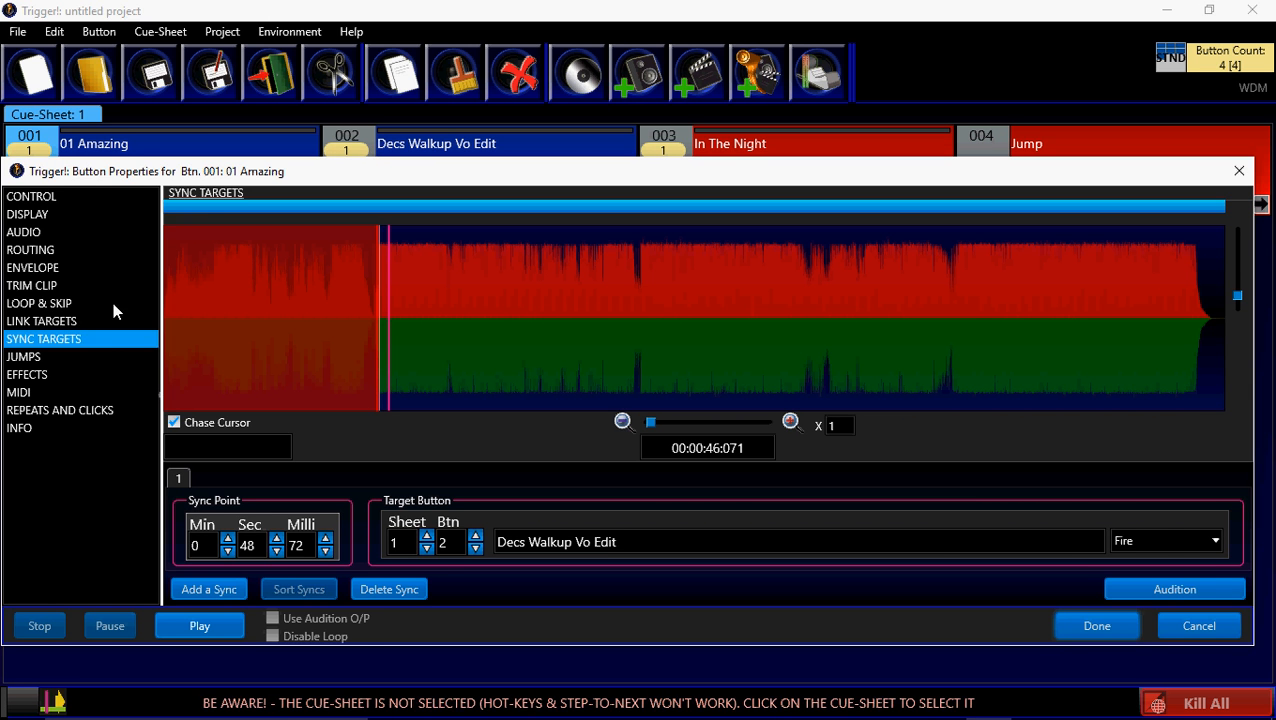
click(46, 267)
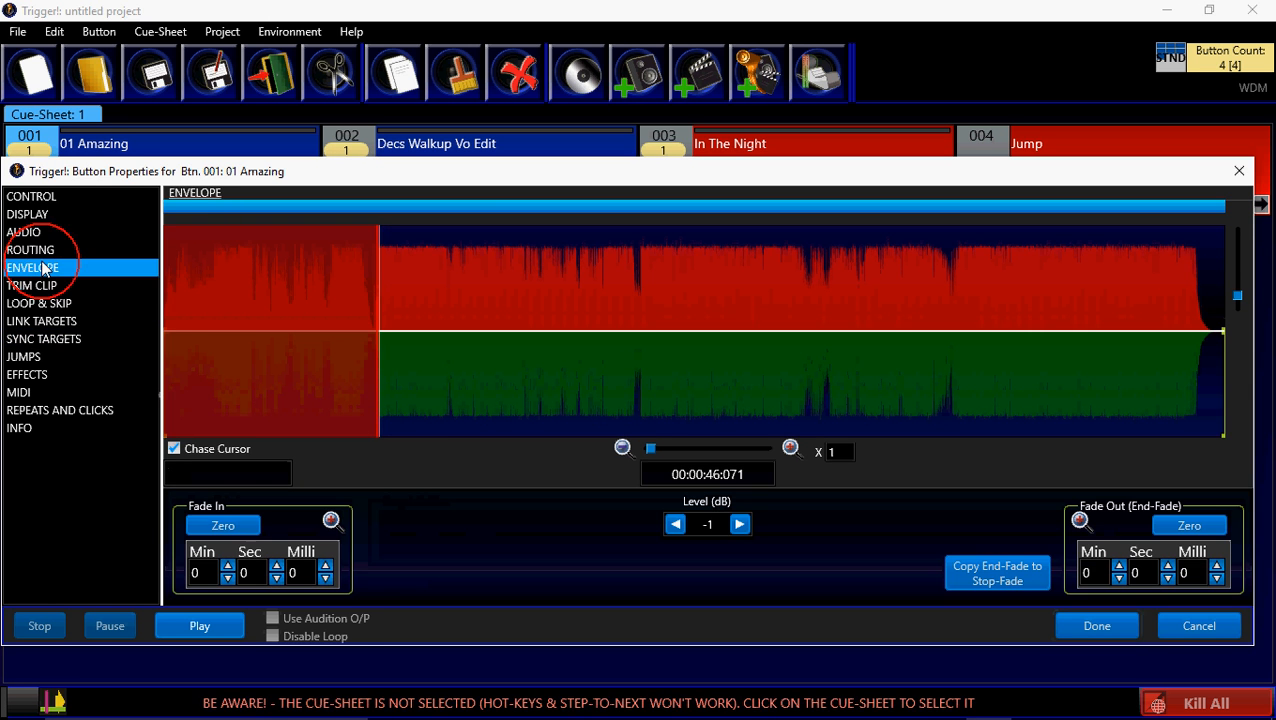
click(333, 521)
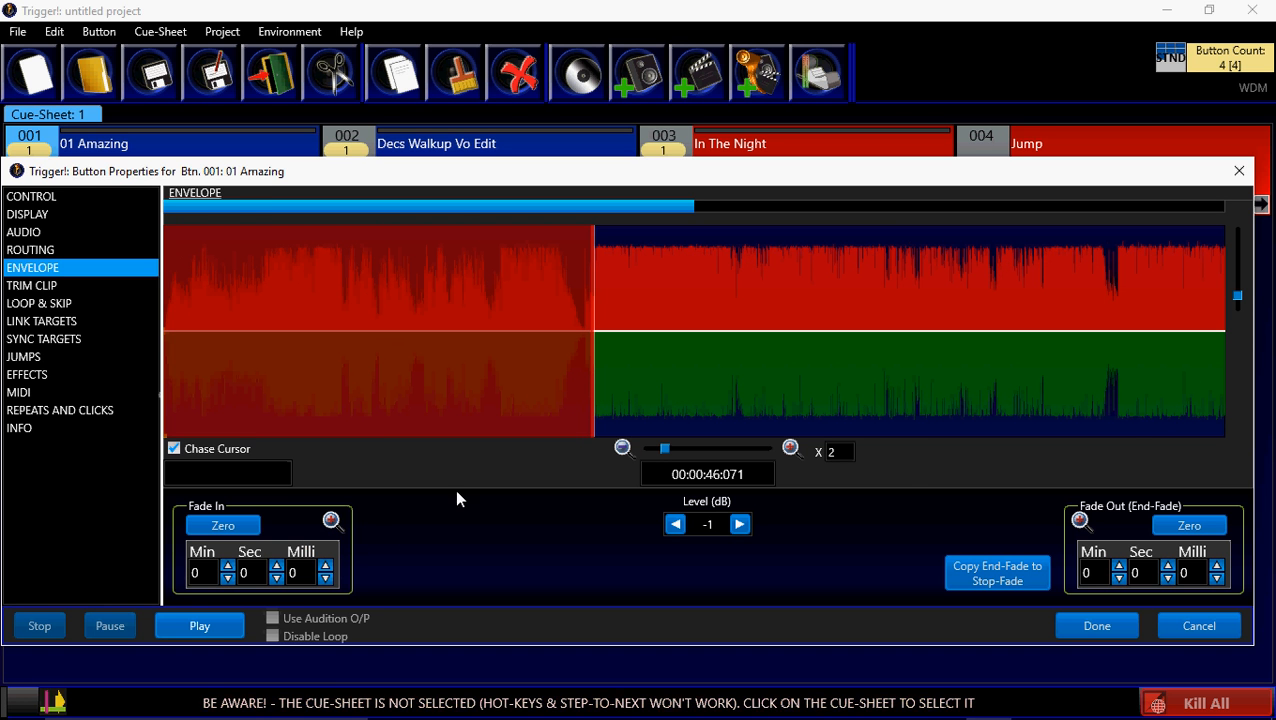
click(332, 523)
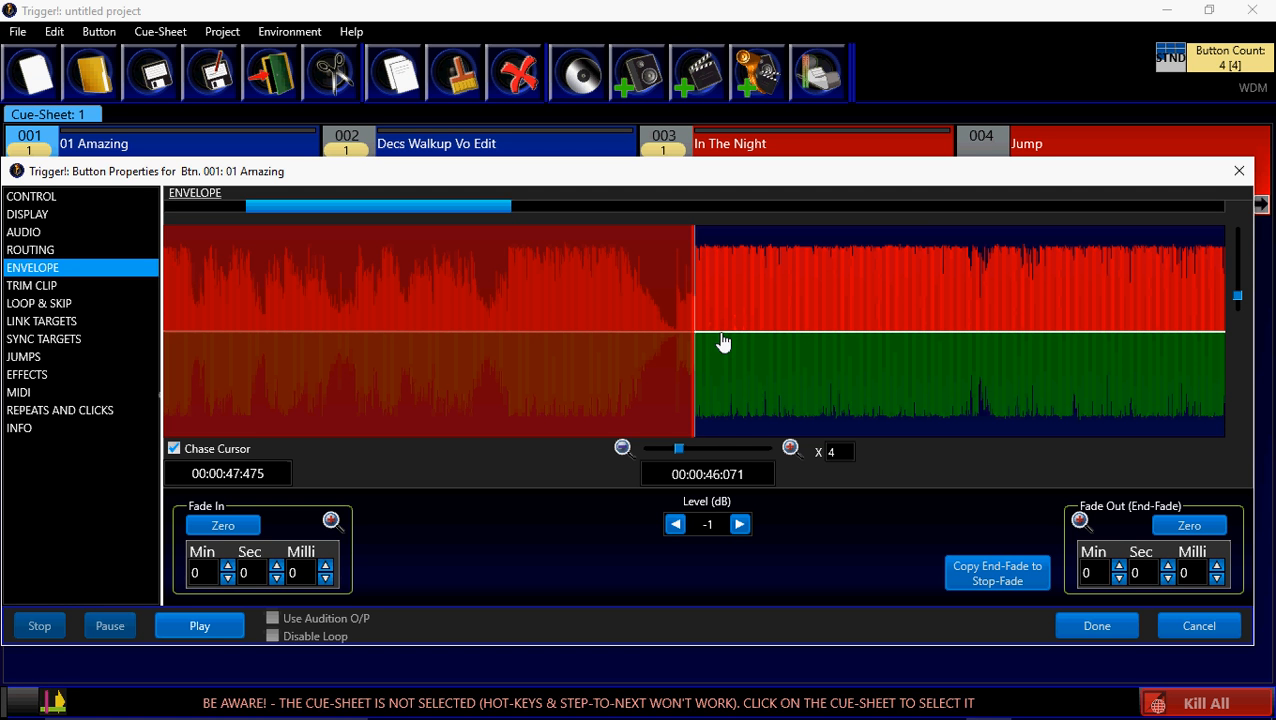
click(740, 414)
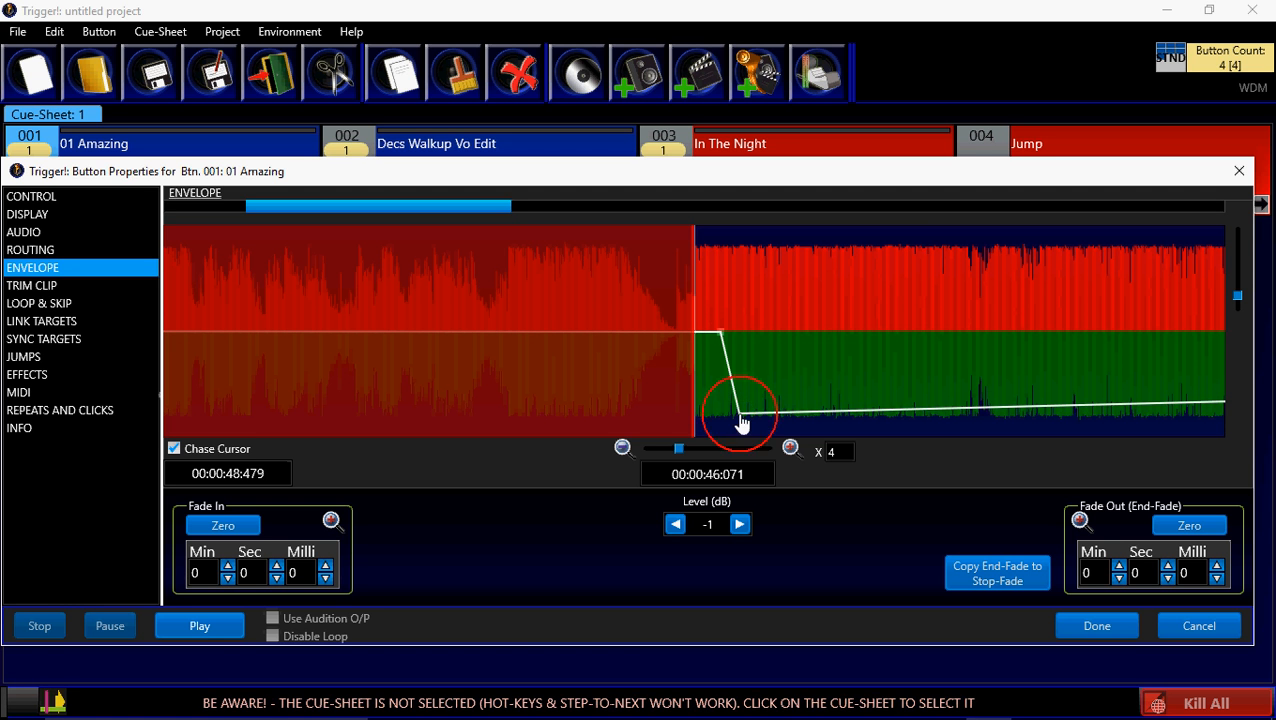
drag(741, 424, 733, 425)
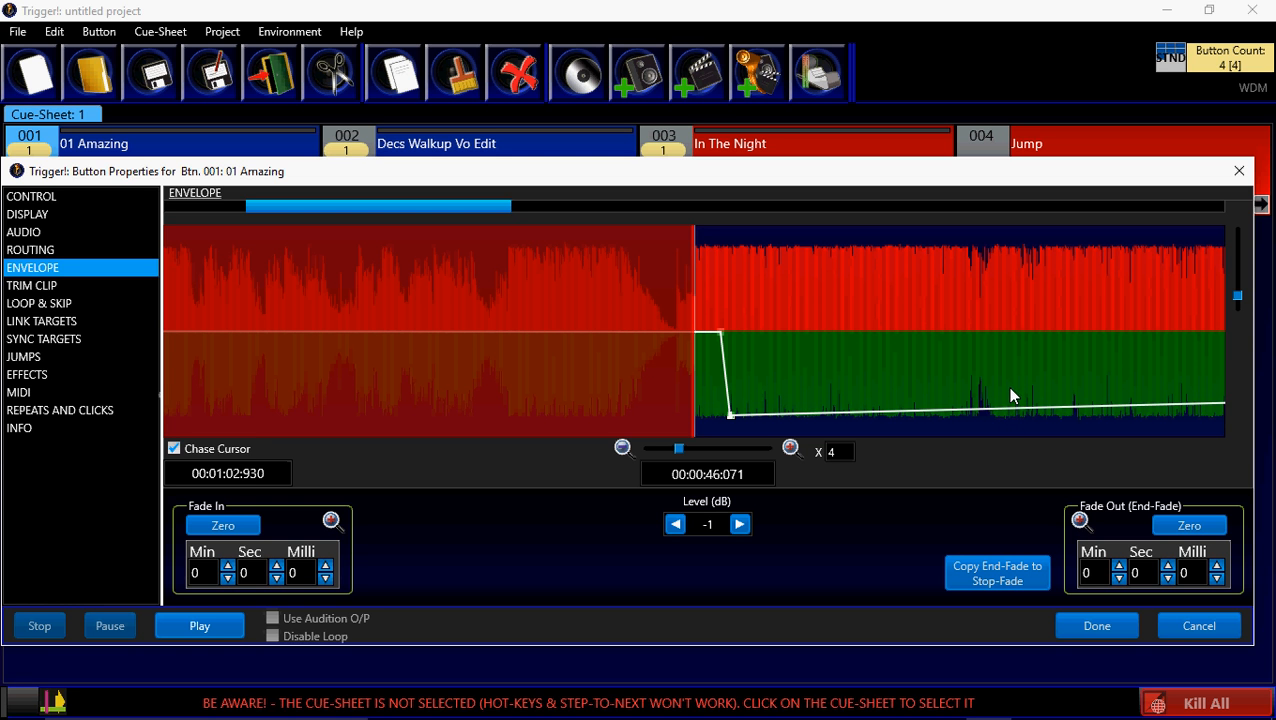
- Hold the lowered envelope level and ramp it back up at about 1:04.5, accept the changes, and play 01 Amazing to check
click(1037, 331)
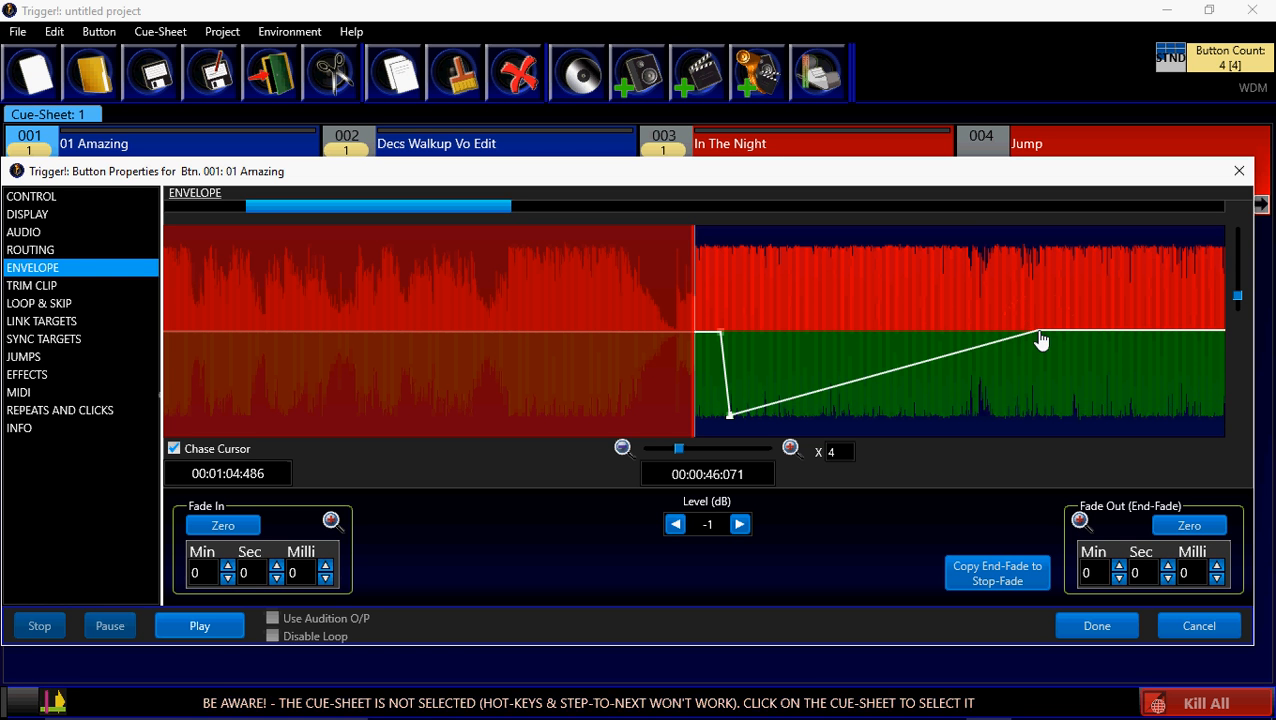
click(1012, 410)
drag(1013, 411, 1028, 416)
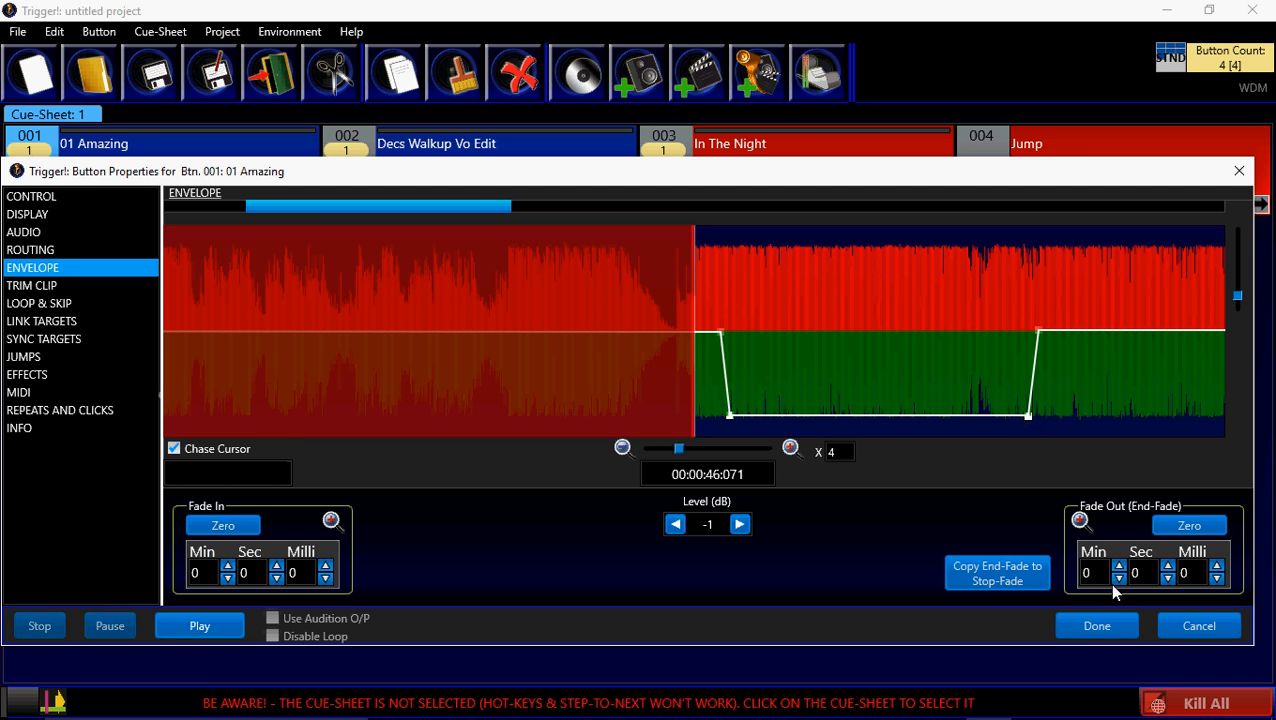
click(1081, 634)
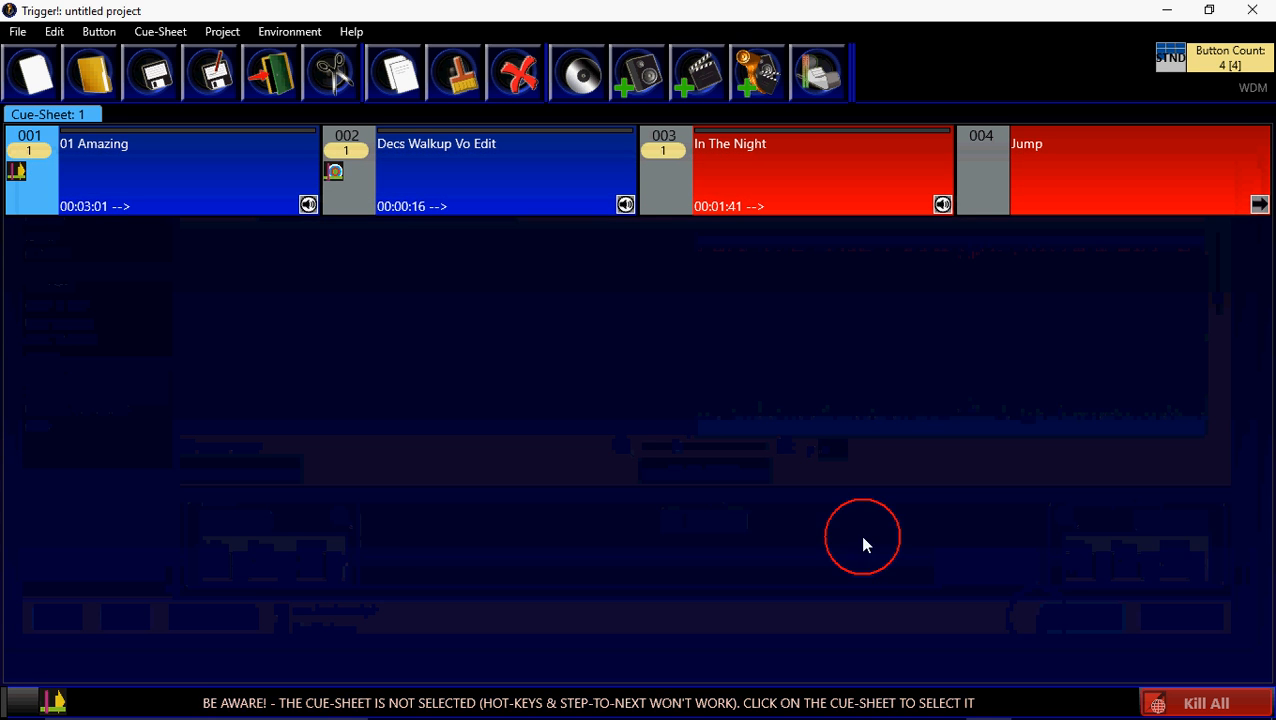
click(199, 196)
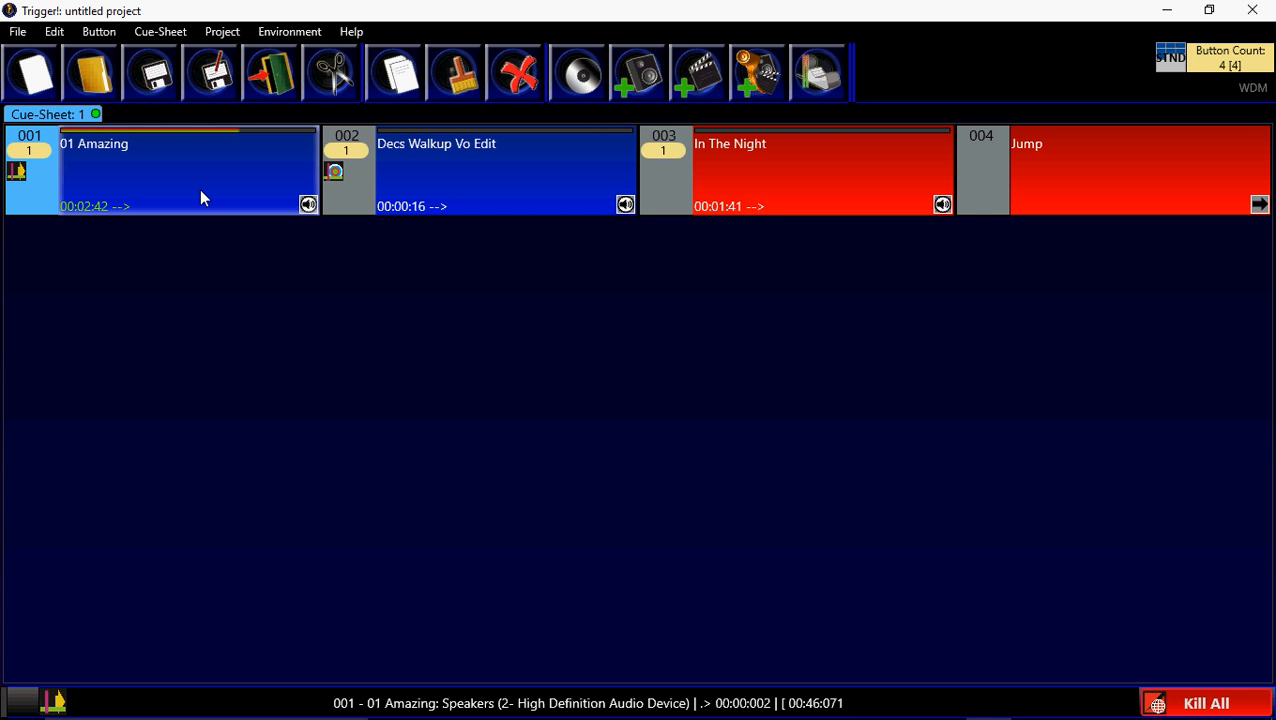
click(200, 192)
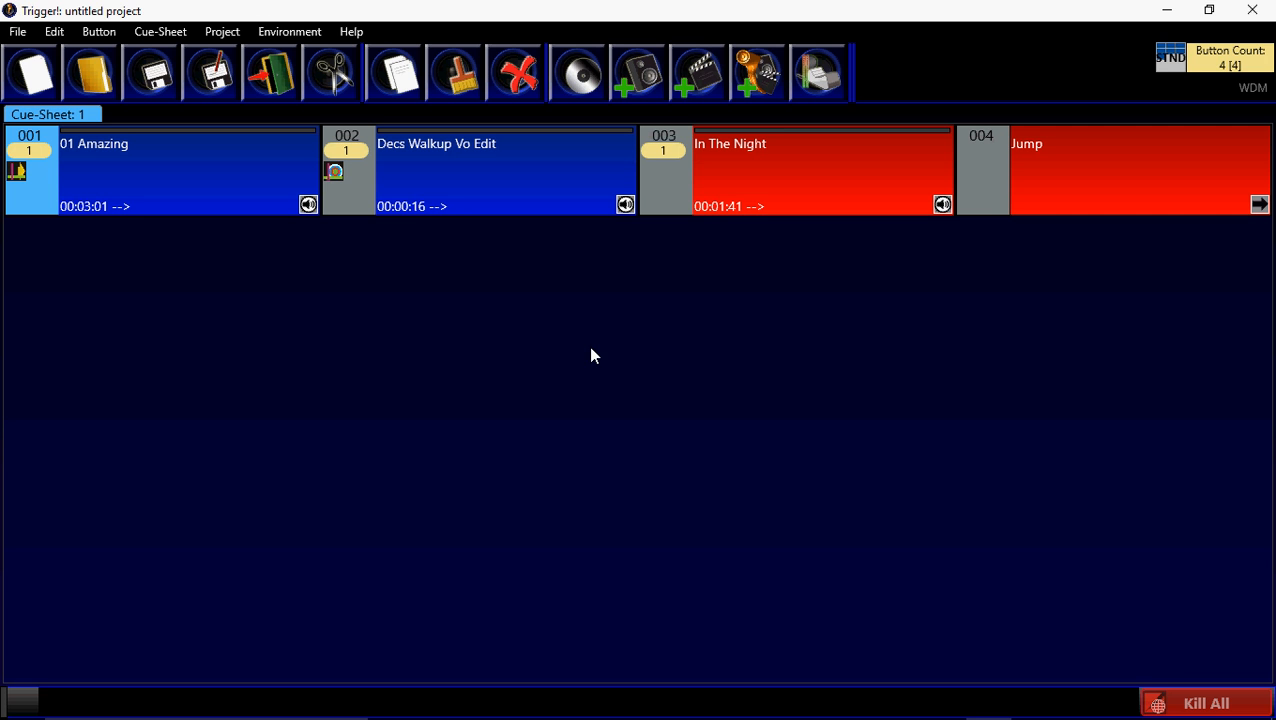
- Add a jump to the In The Night cue starting from 0 min 8 sec 300 ms while it plays, and stop playback
right_click(667, 193)
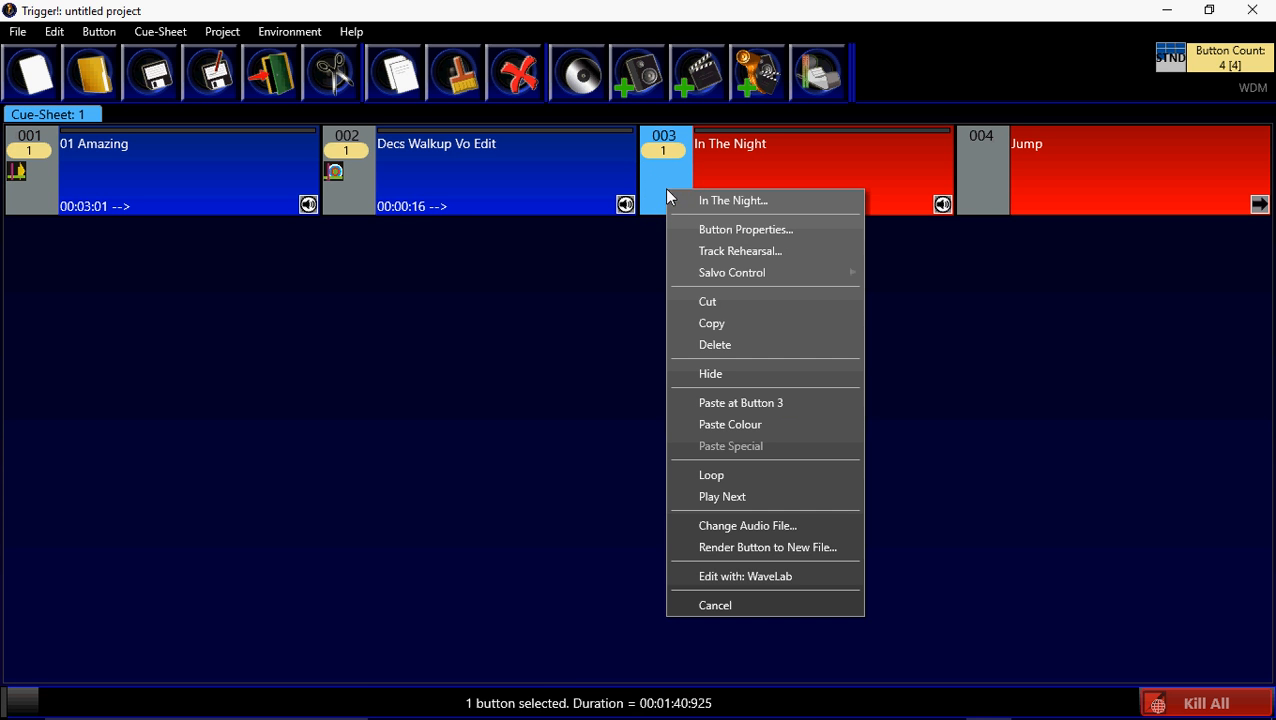
click(753, 244)
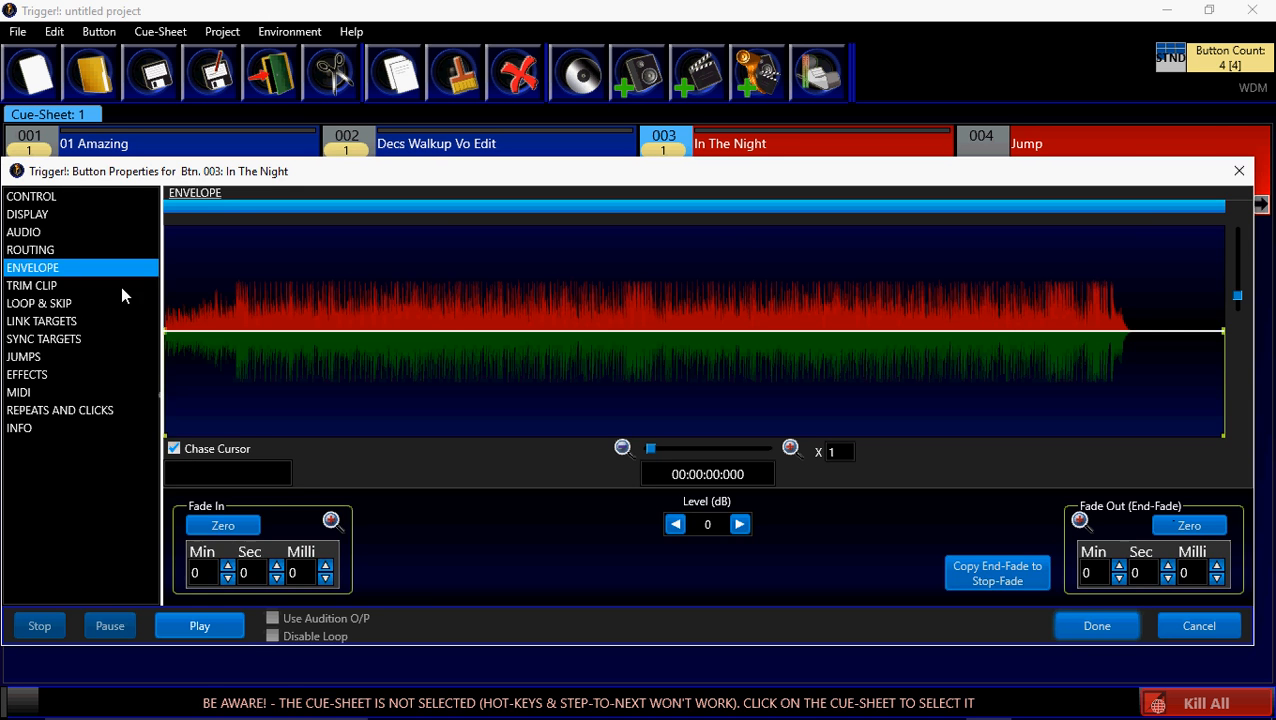
click(41, 356)
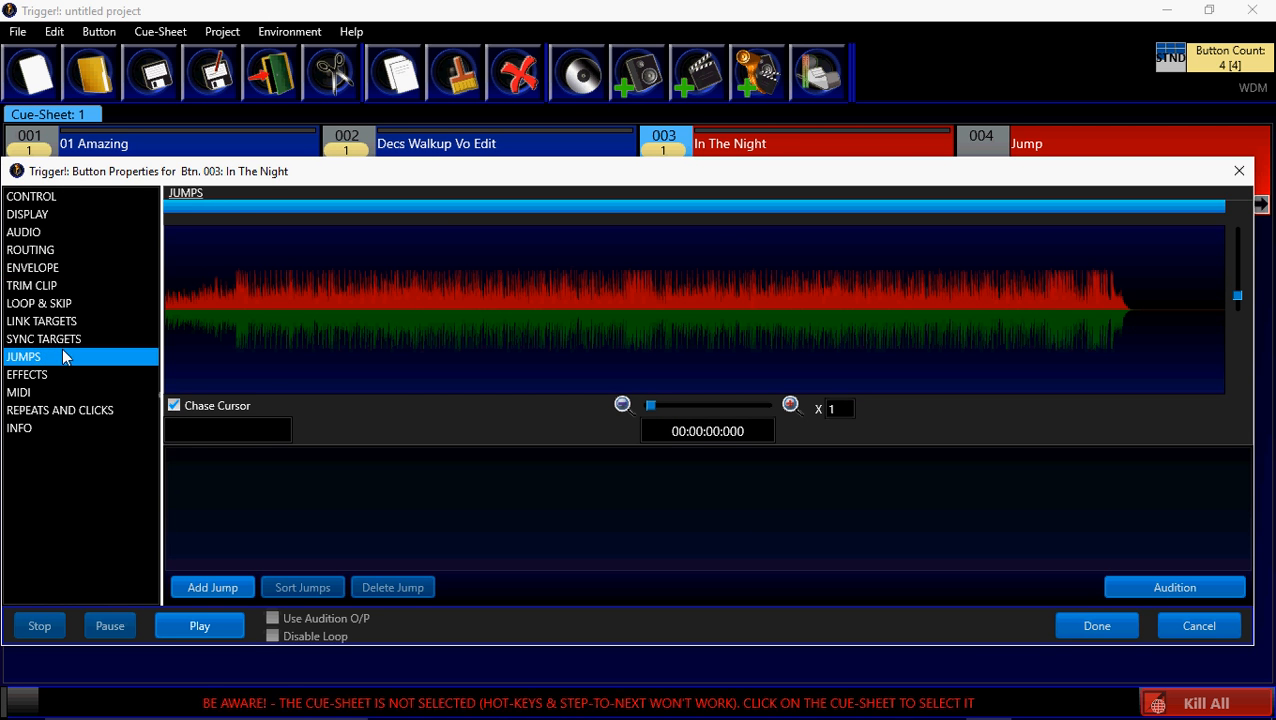
click(199, 626)
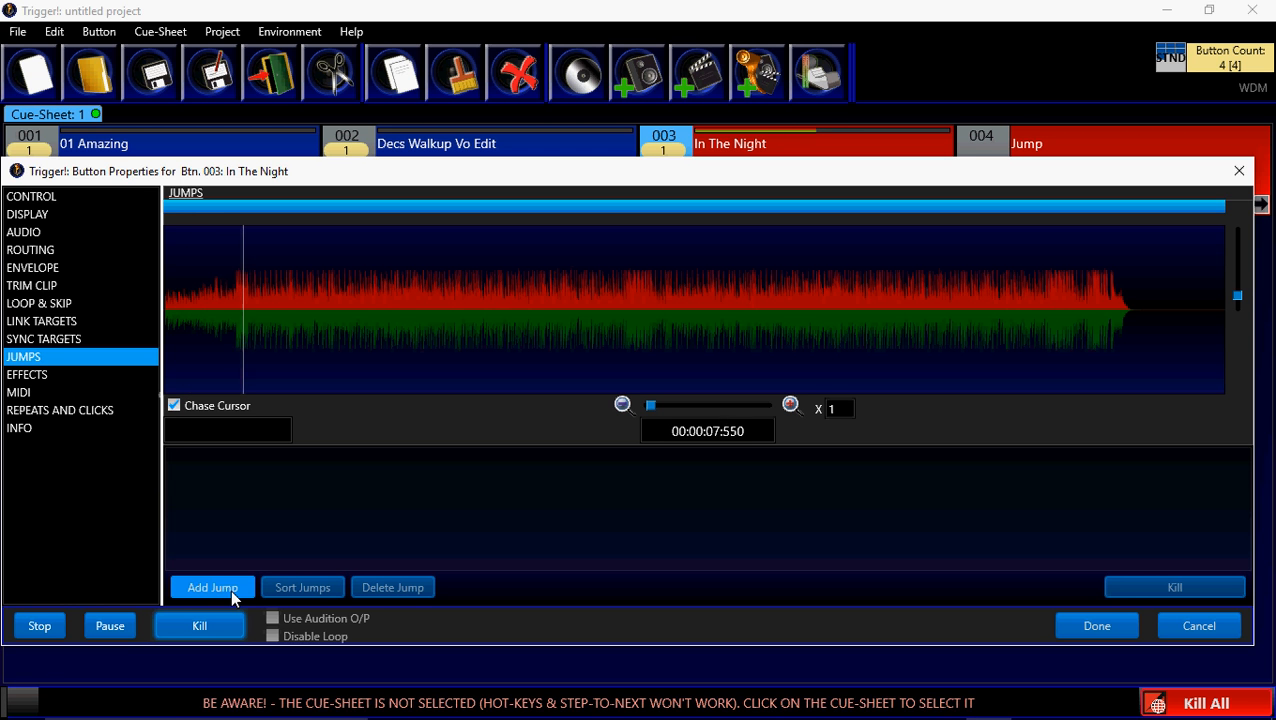
click(231, 592)
click(205, 625)
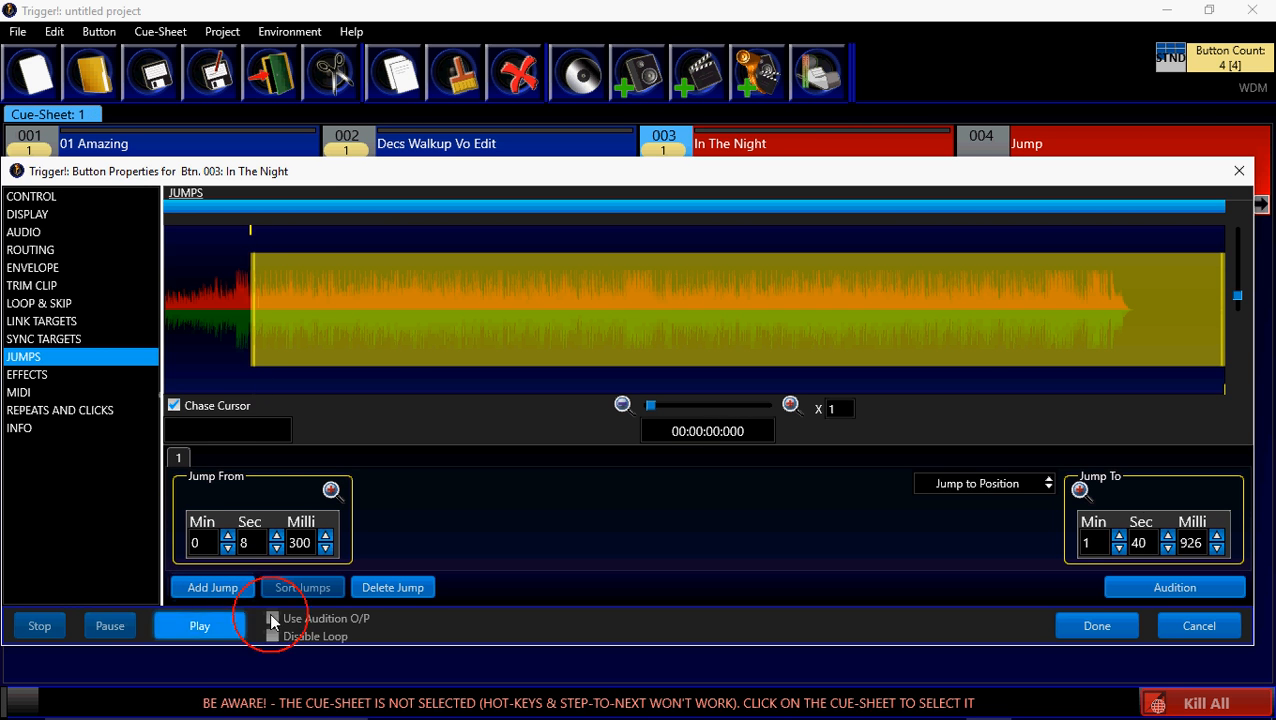
- Move the jump's destination to 1 min 27 sec 106 ms and check it by repeatedly playing from the Jump-To point
click(1077, 321)
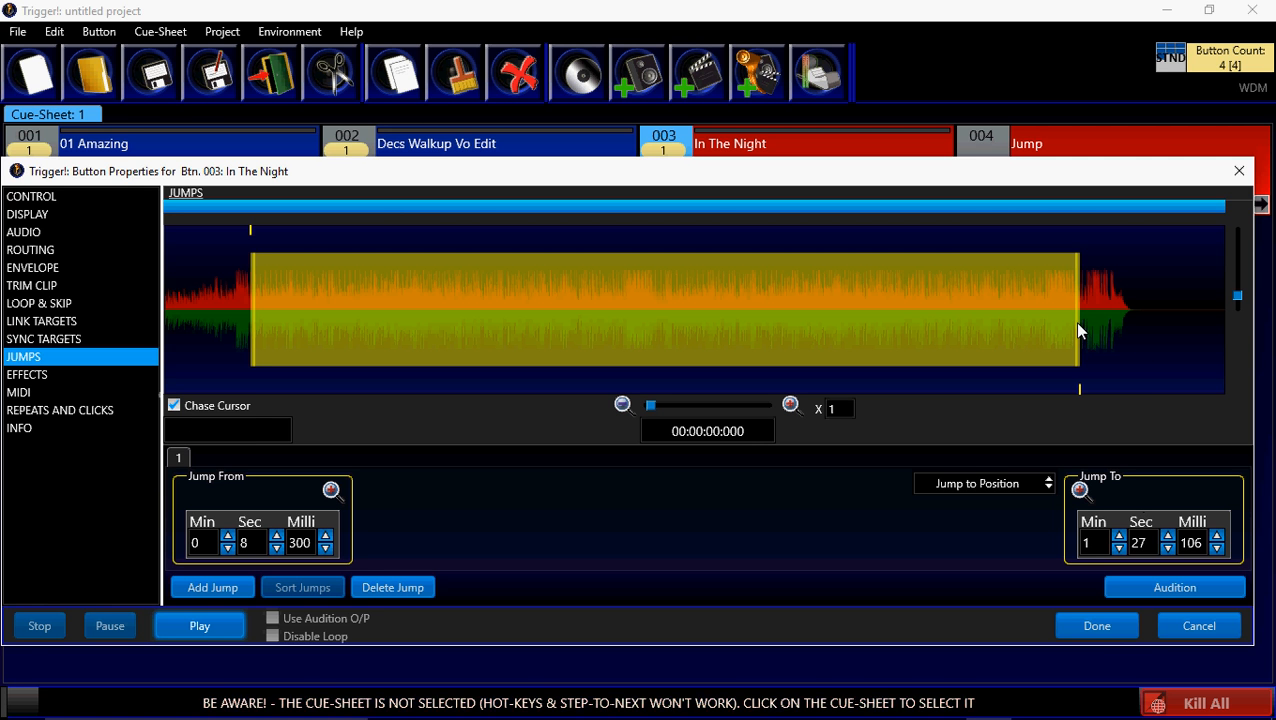
click(1155, 589)
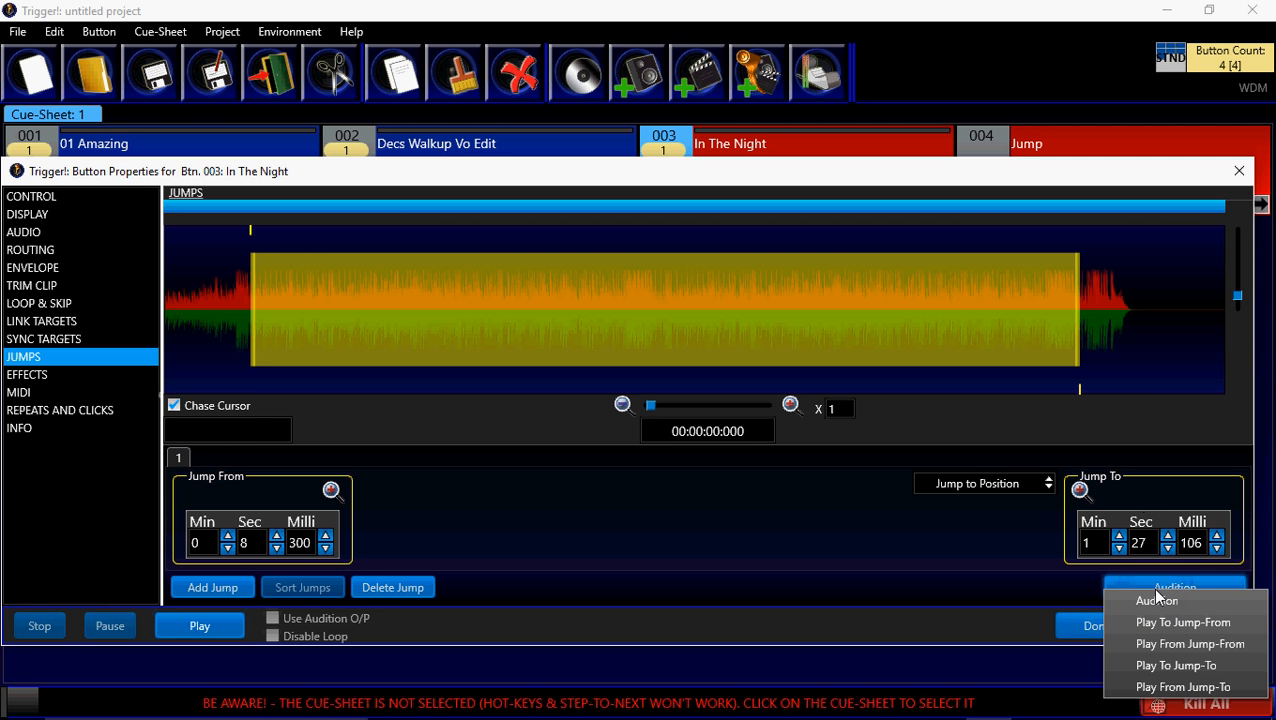
click(1188, 688)
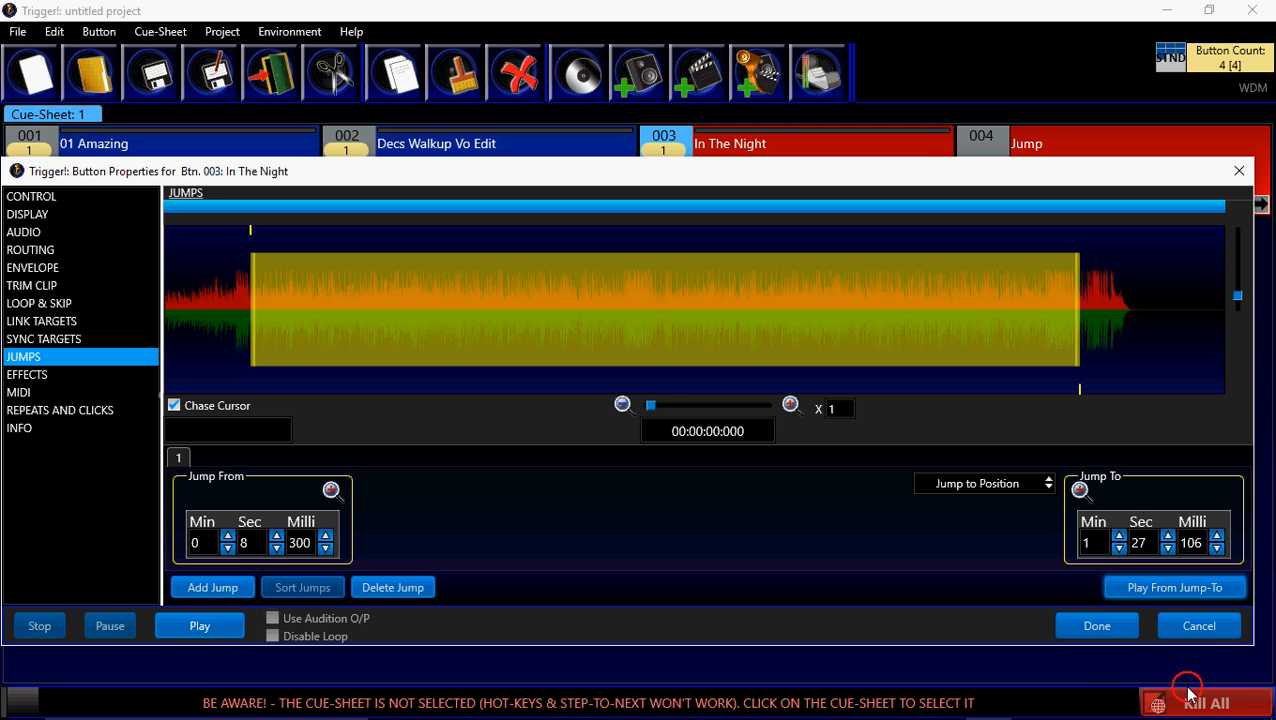
click(1184, 589)
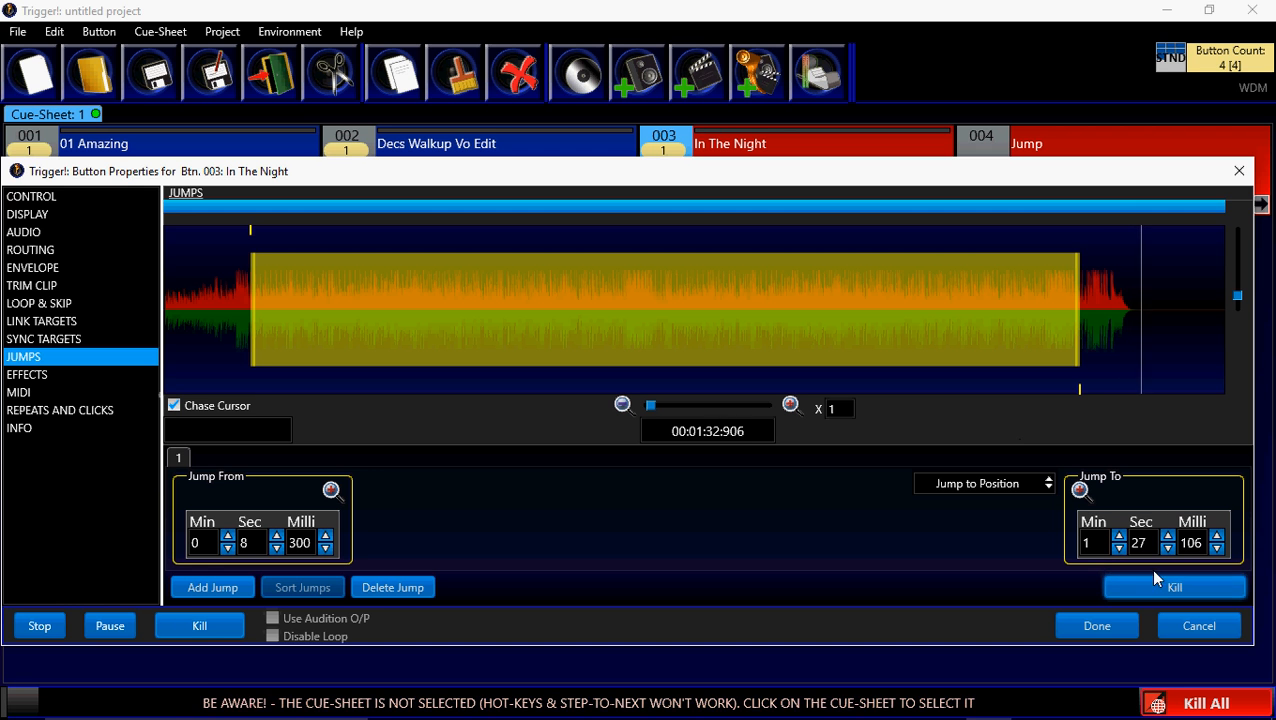
click(1158, 589)
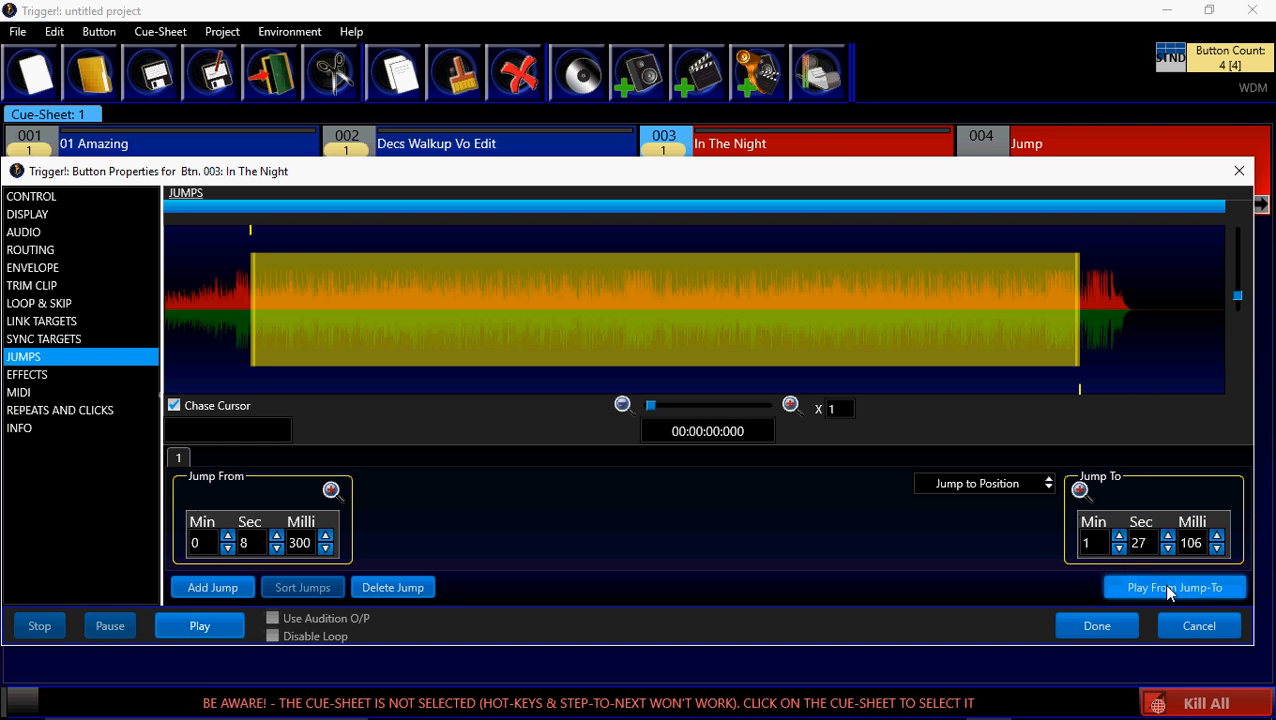
click(1161, 585)
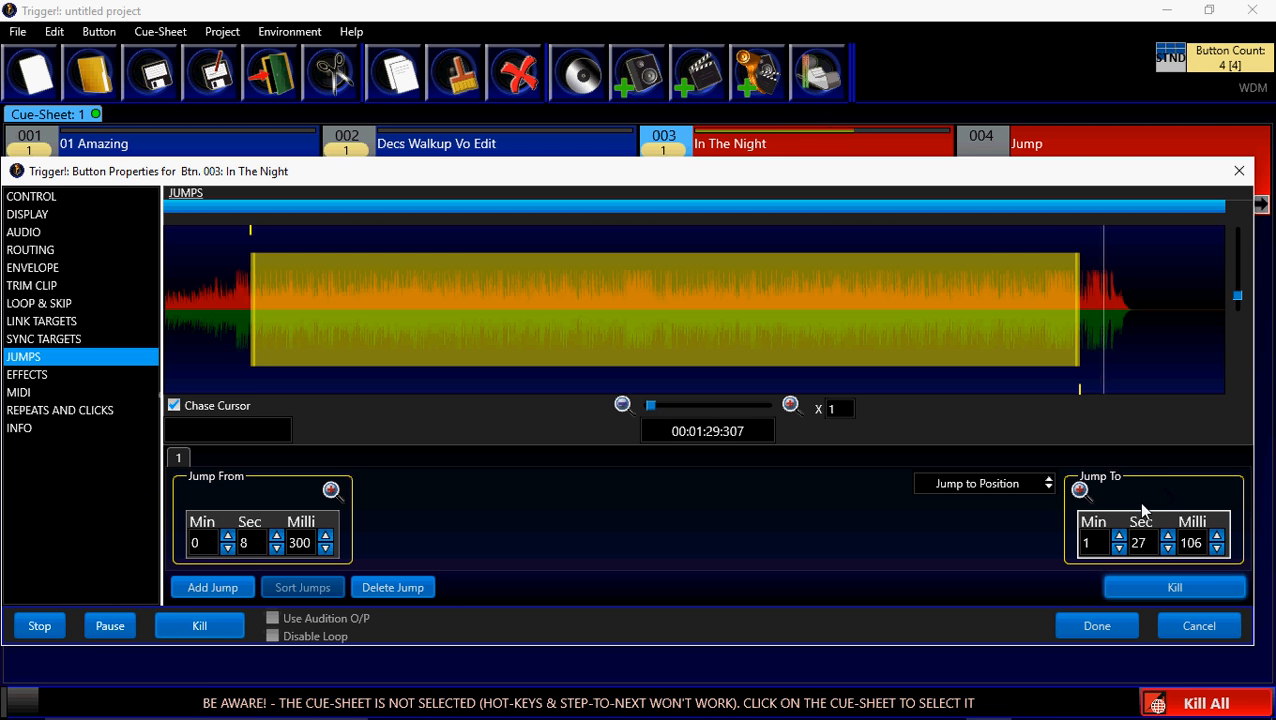
click(1163, 587)
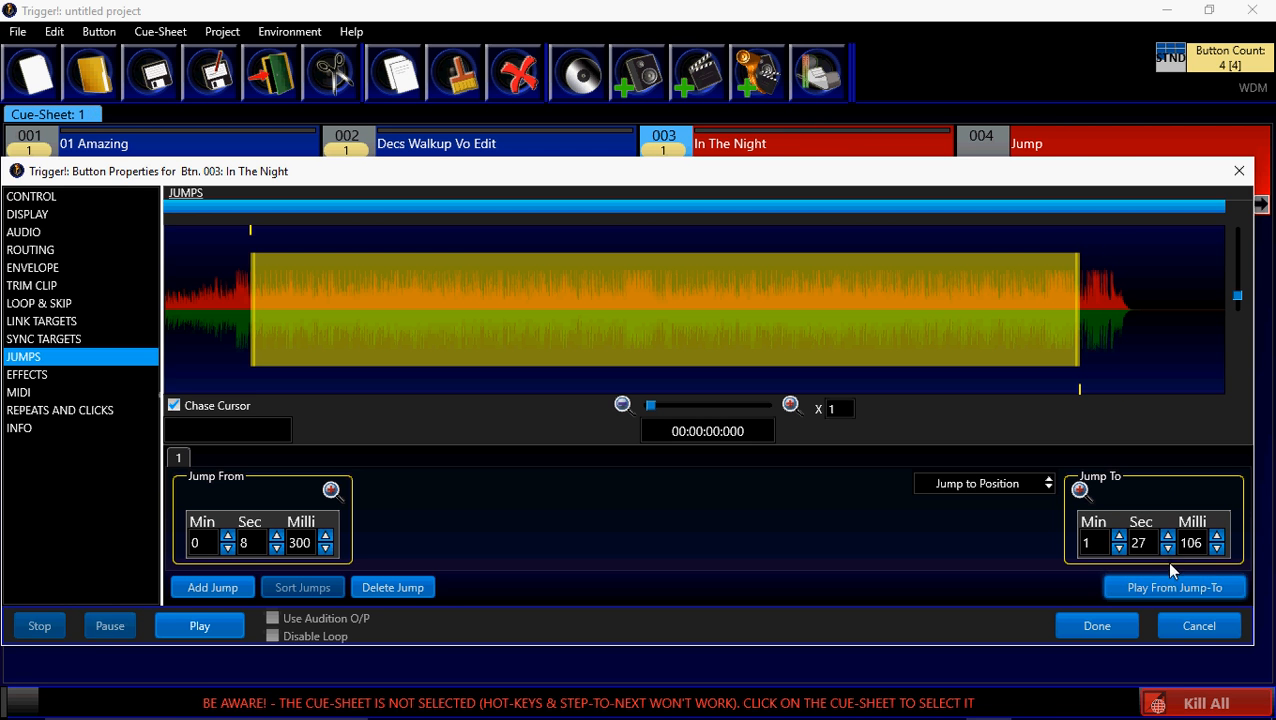
- Play from the Jump-To point again and shift the destination to 1 min 28 sec 407 ms
click(1170, 587)
click(1147, 496)
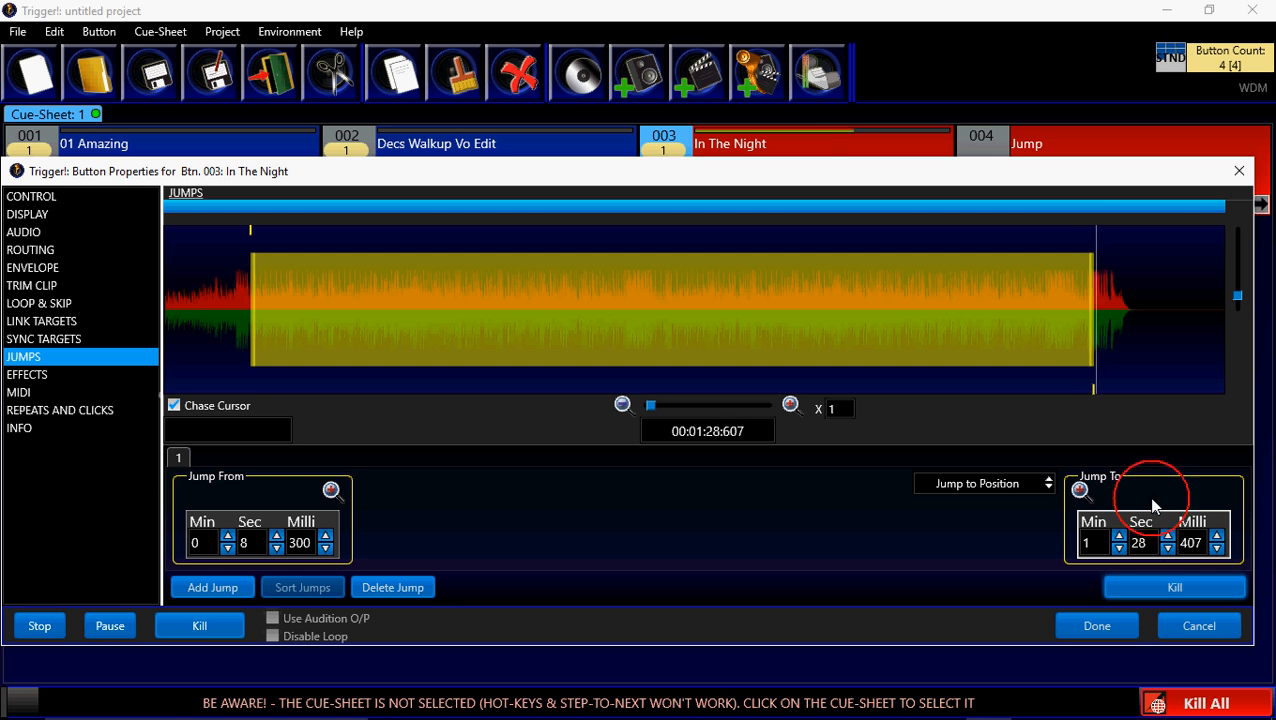
click(1162, 586)
click(1162, 586)
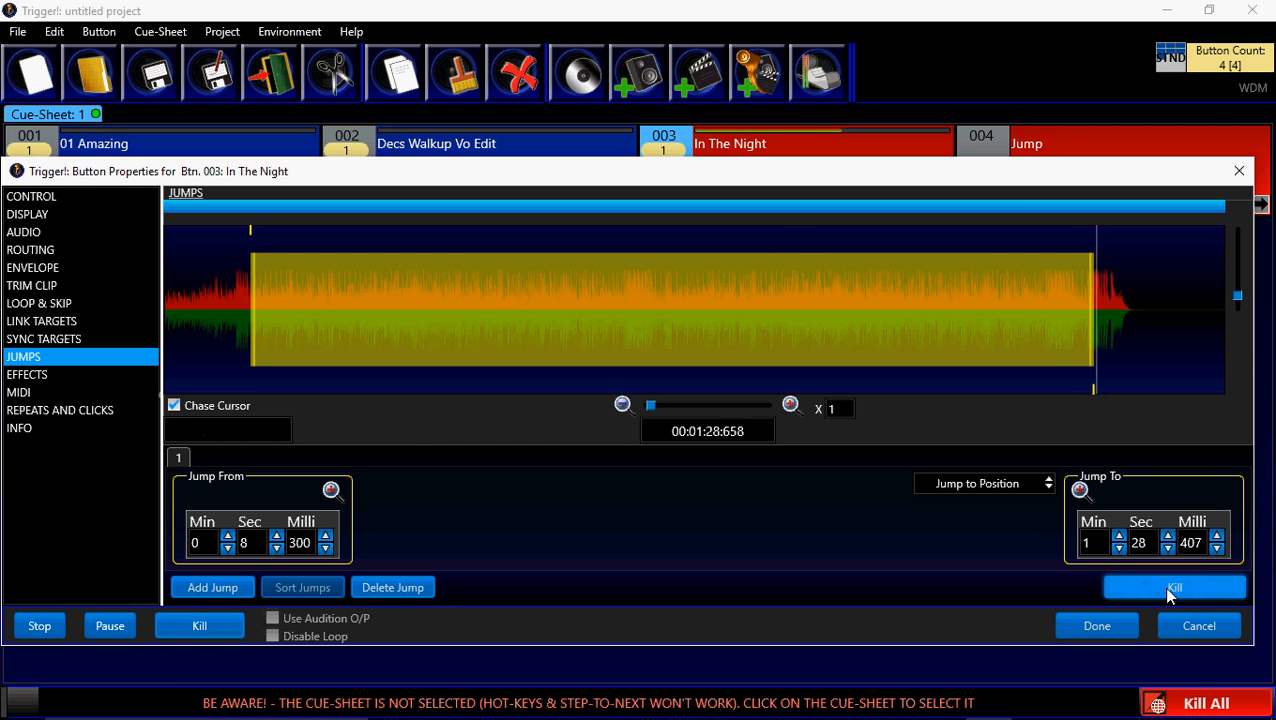
- Fine-tune the jump's destination to 1 min 28 sec 307 ms while listening from it, and stop playback
click(1216, 548)
click(1216, 548)
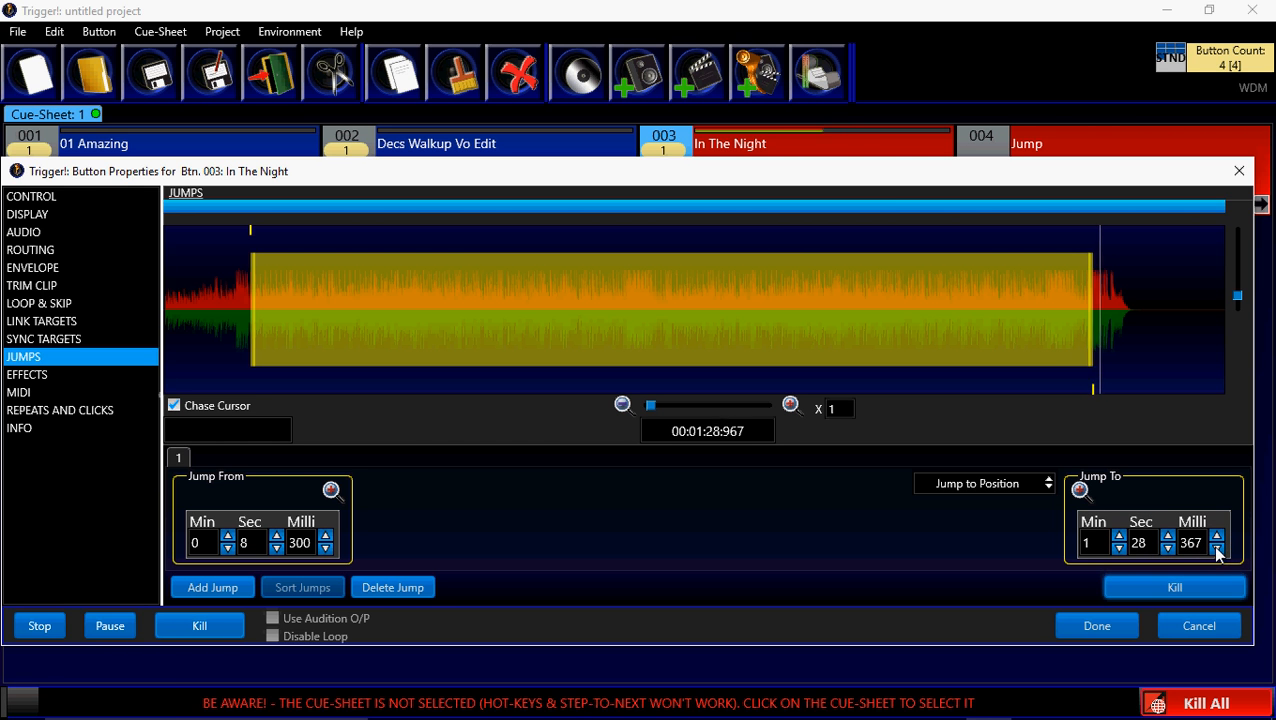
click(1216, 548)
click(1216, 548)
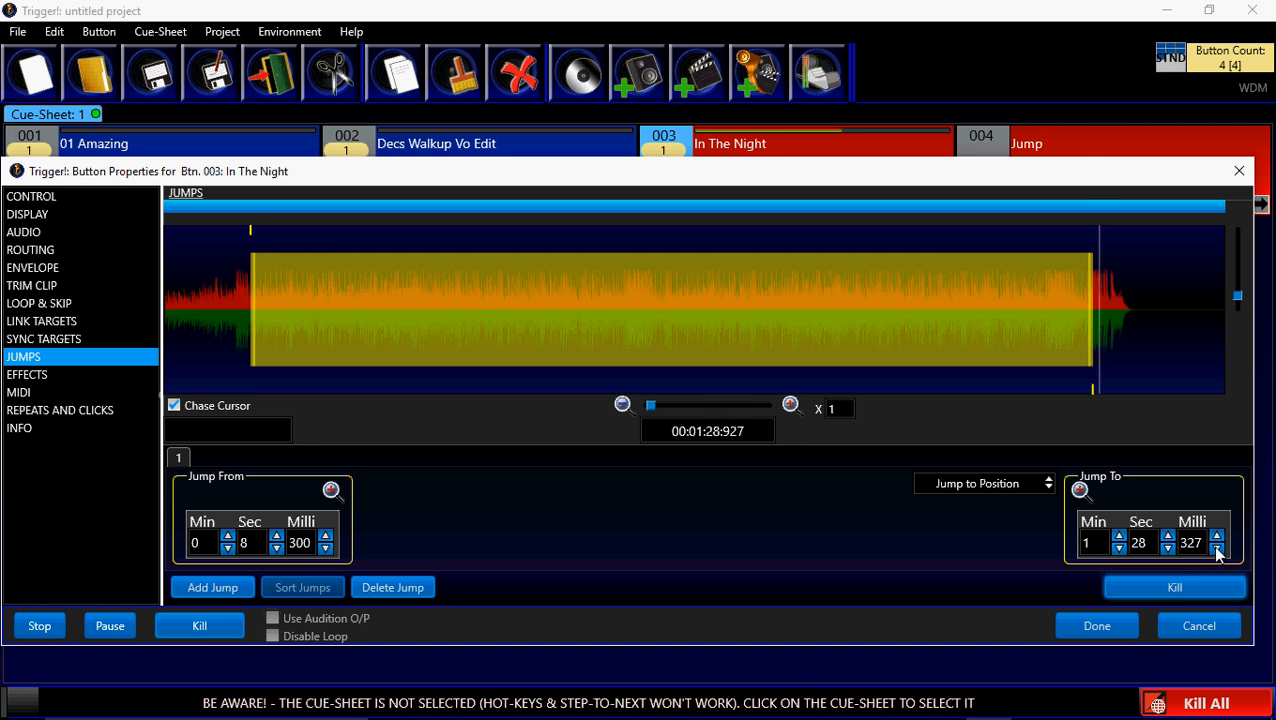
click(1216, 548)
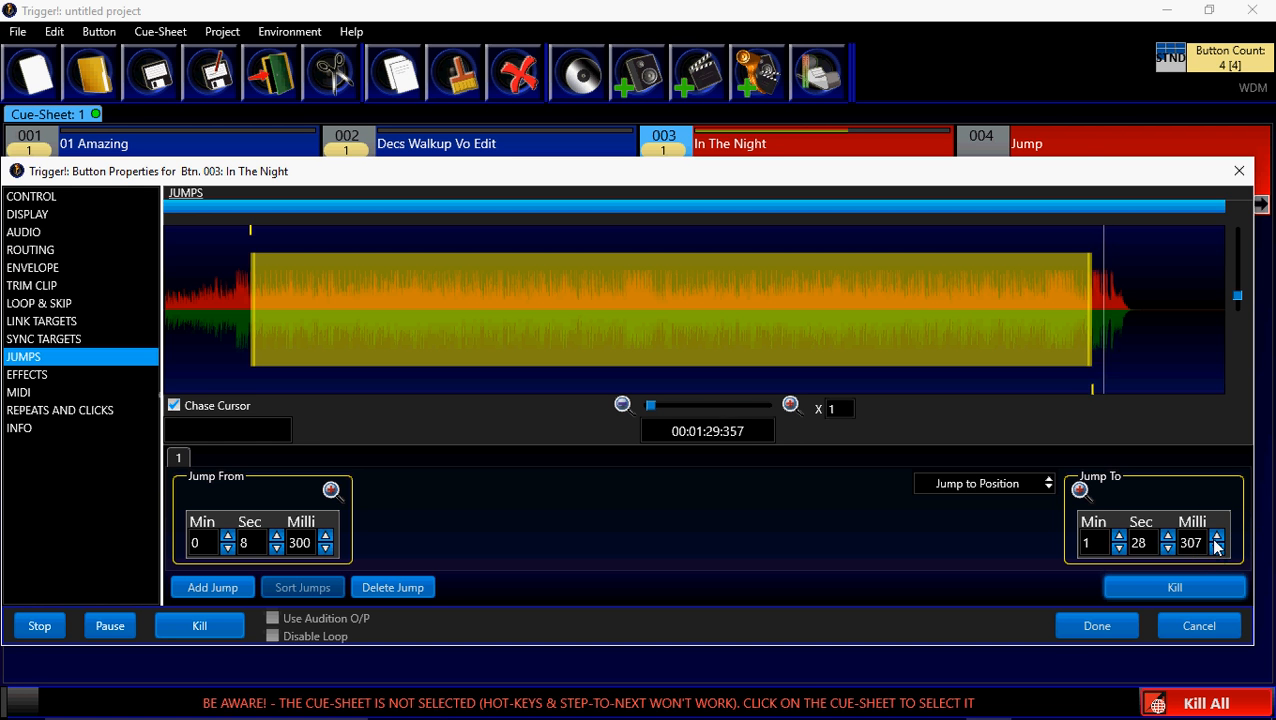
click(1193, 585)
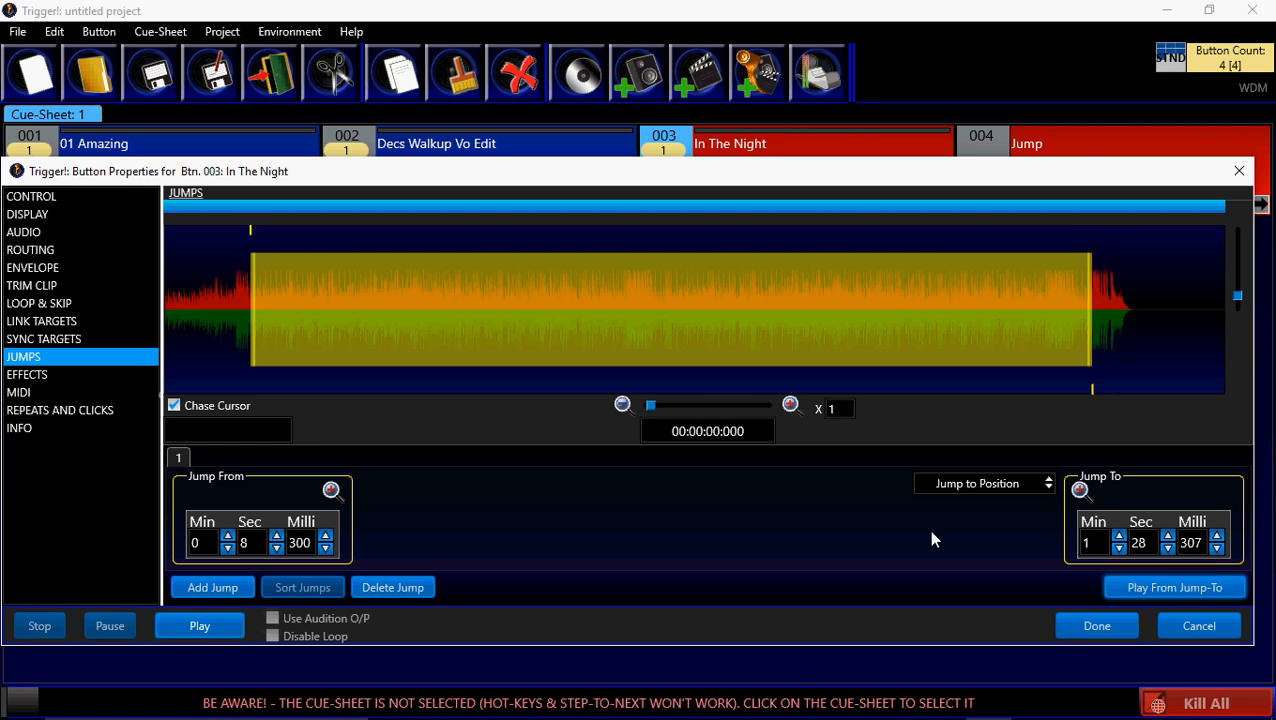
- Switch the preview mode to Audition and listen to the complete jump transition more than once
right_click(1183, 587)
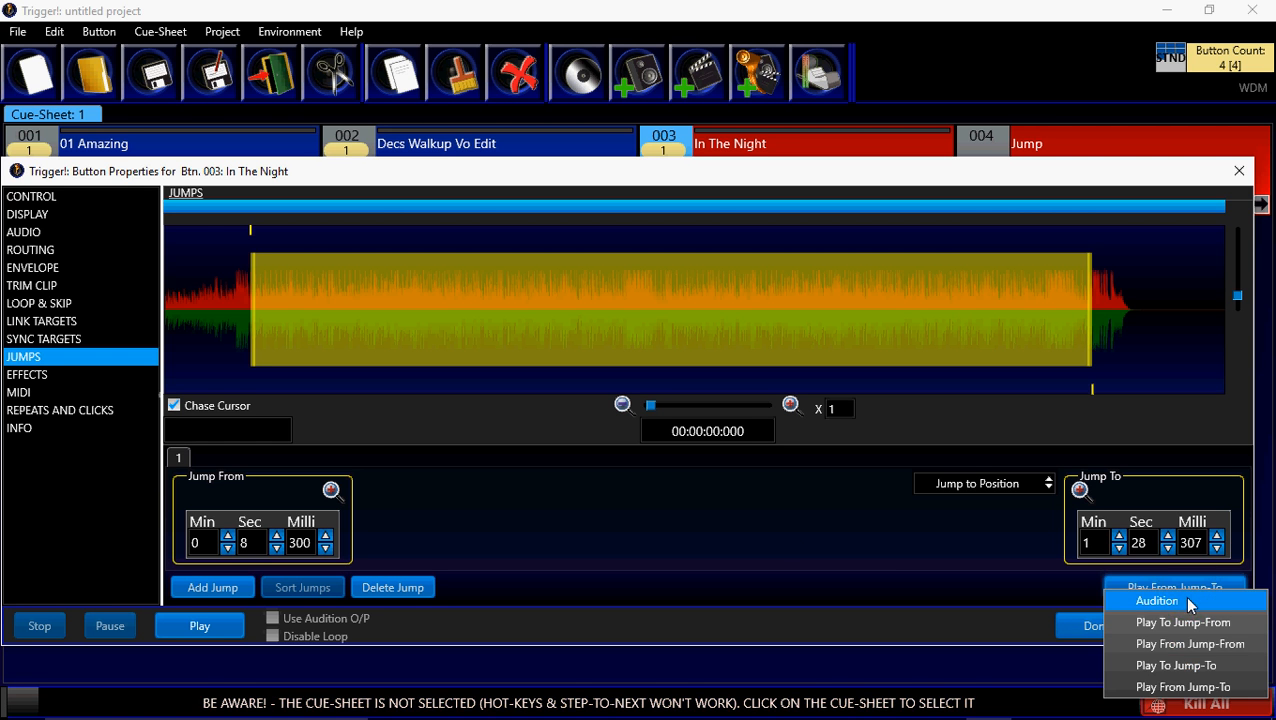
click(1170, 601)
click(1150, 590)
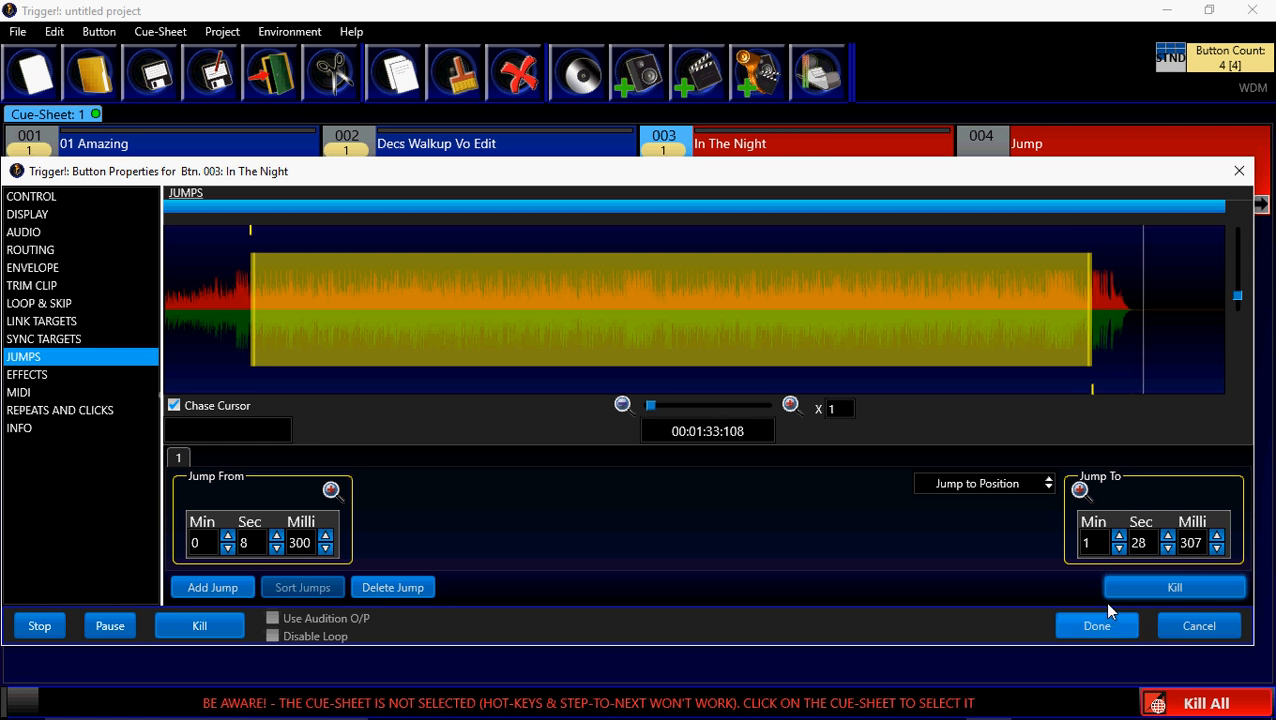
click(1148, 590)
click(1148, 590)
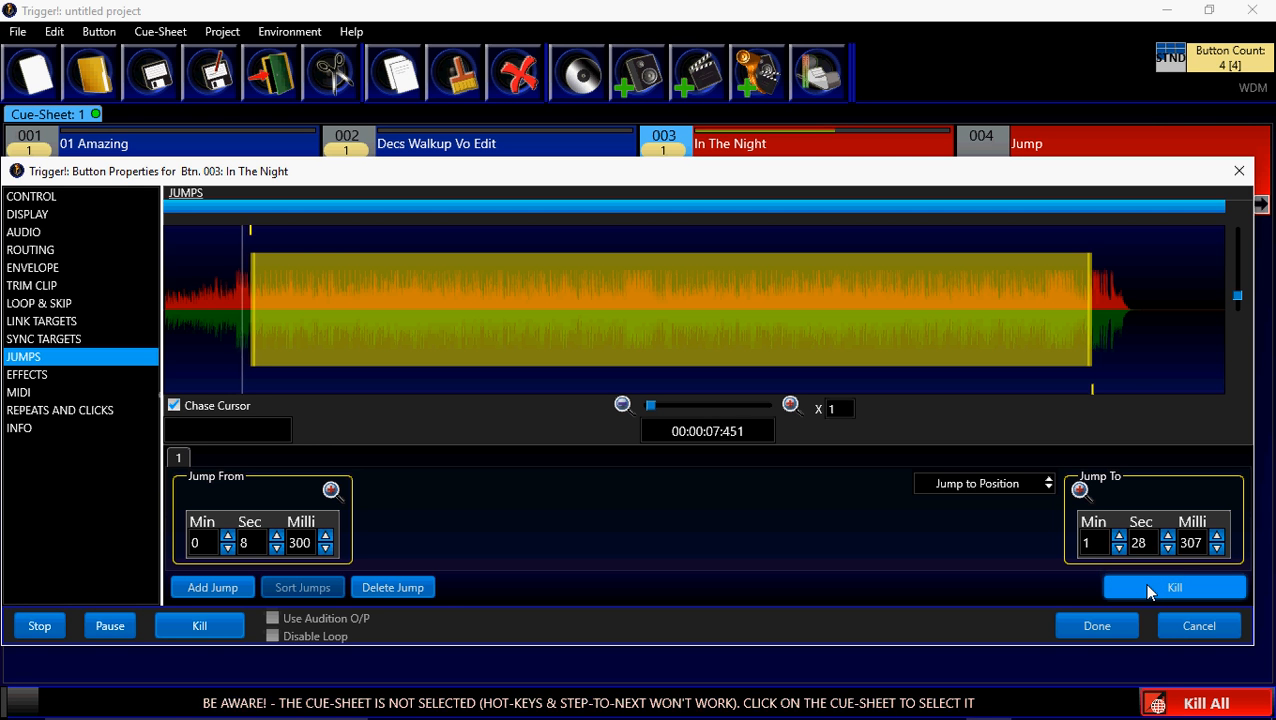
- Try earlier Jump-To times down to 1 min 28 sec 227 ms while auditioning, and restore 307 ms
click(1216, 548)
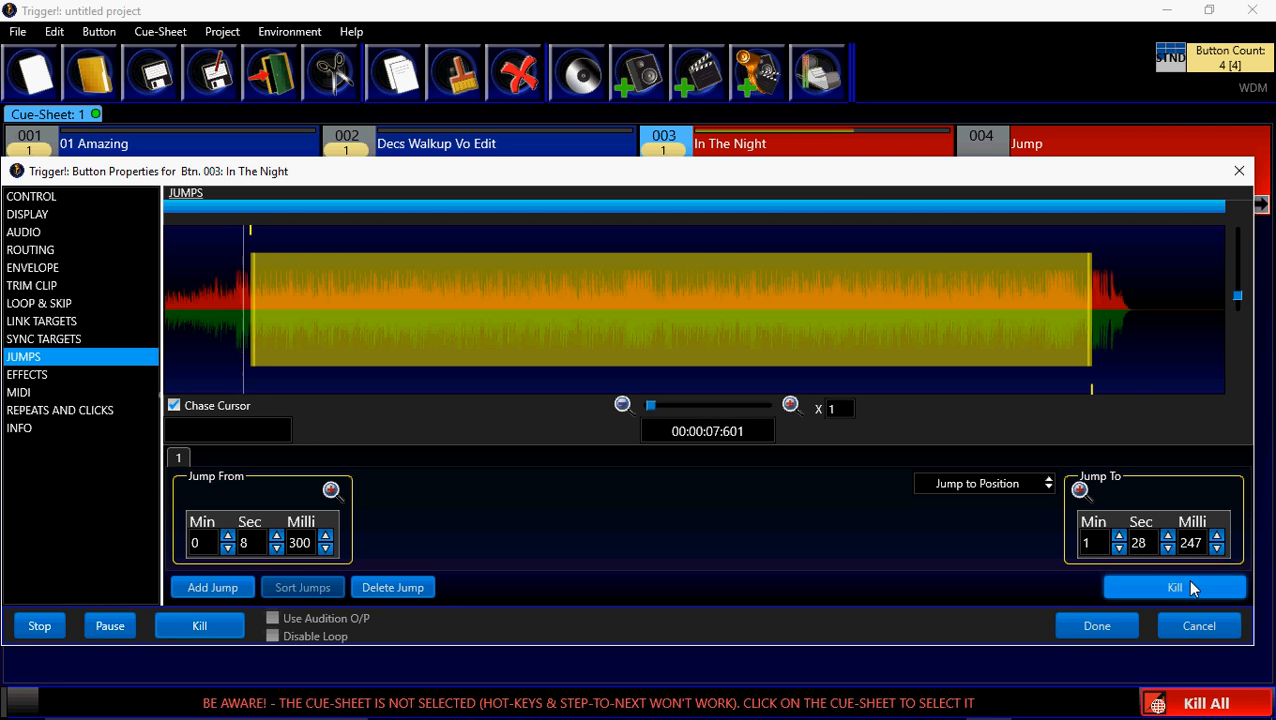
click(1216, 548)
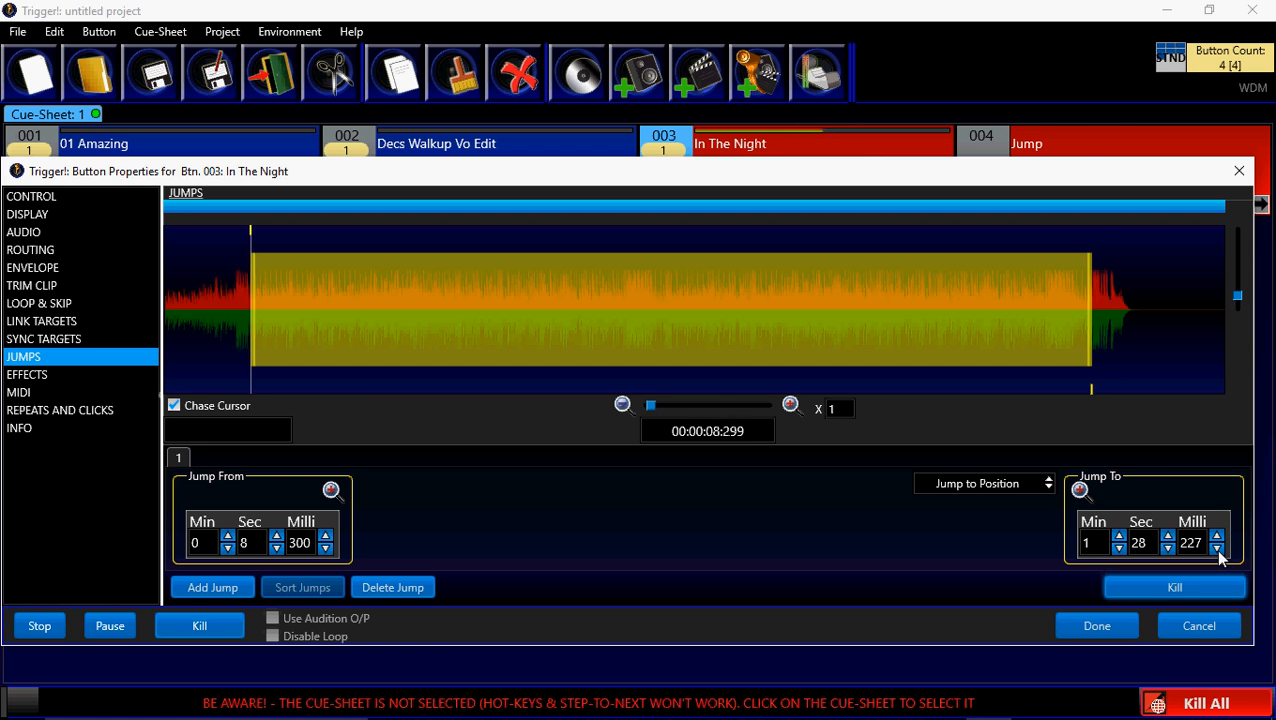
click(1217, 536)
click(1217, 536)
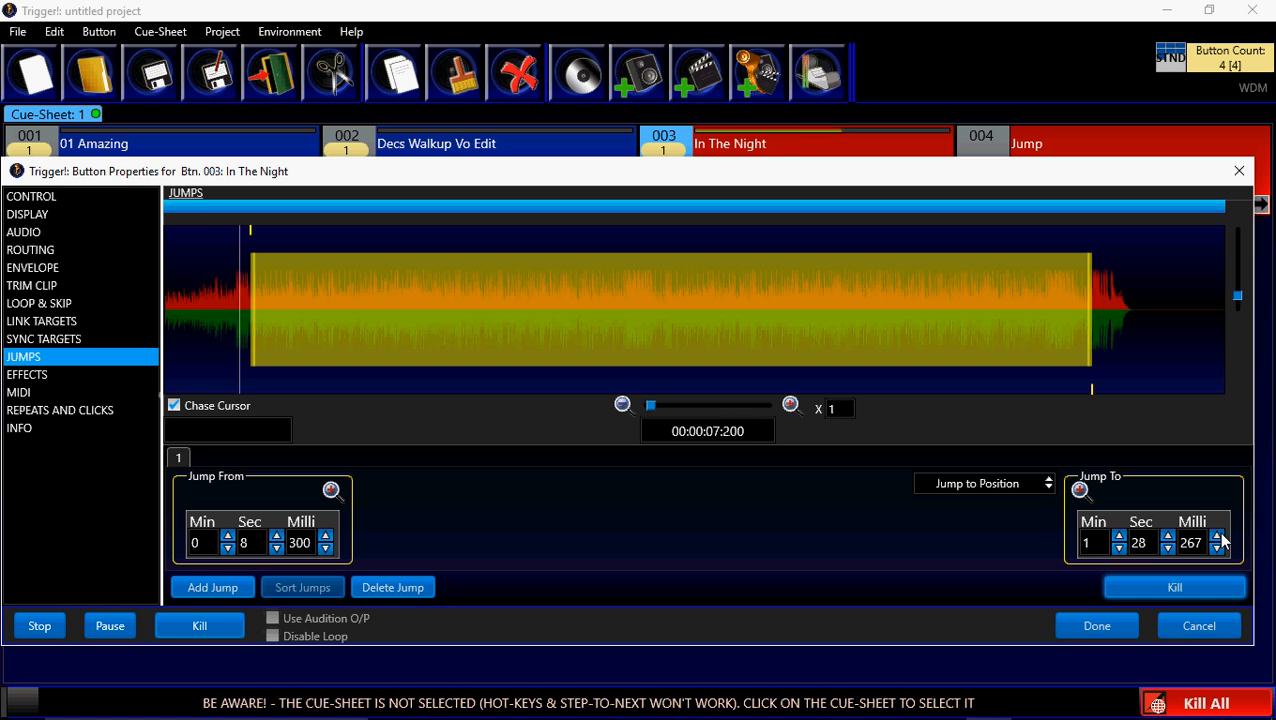
click(1217, 536)
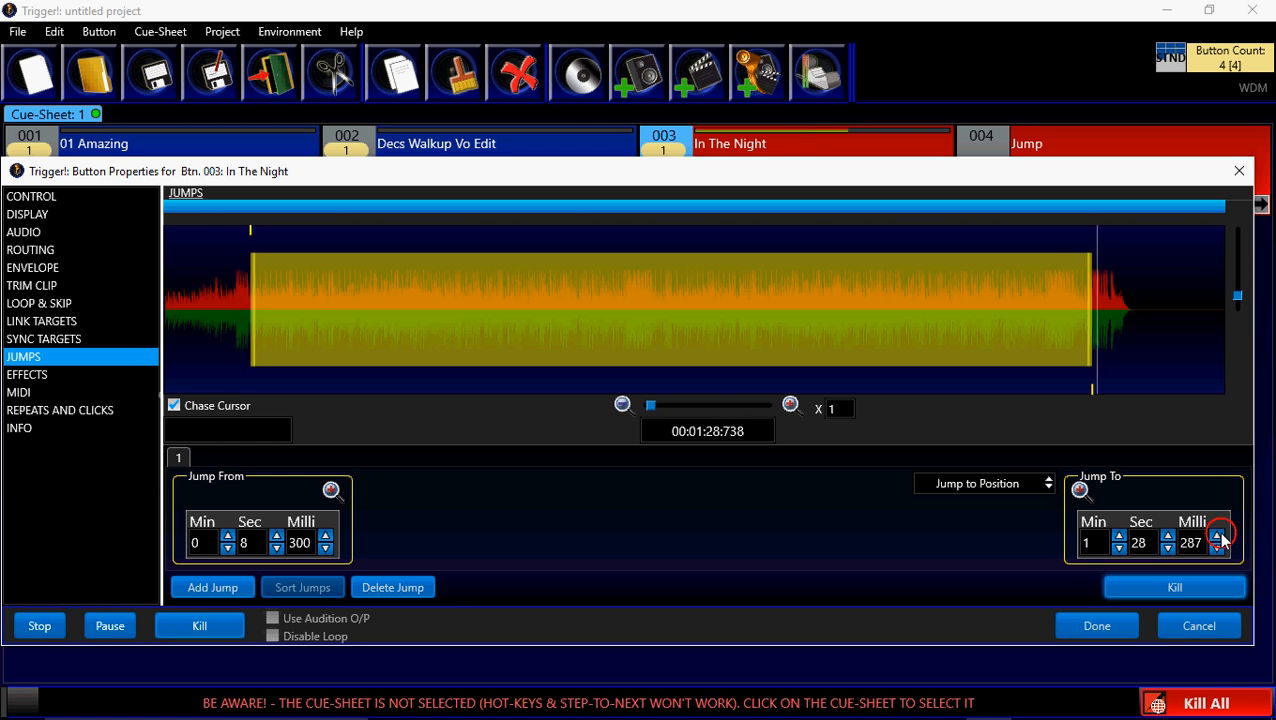
click(1217, 536)
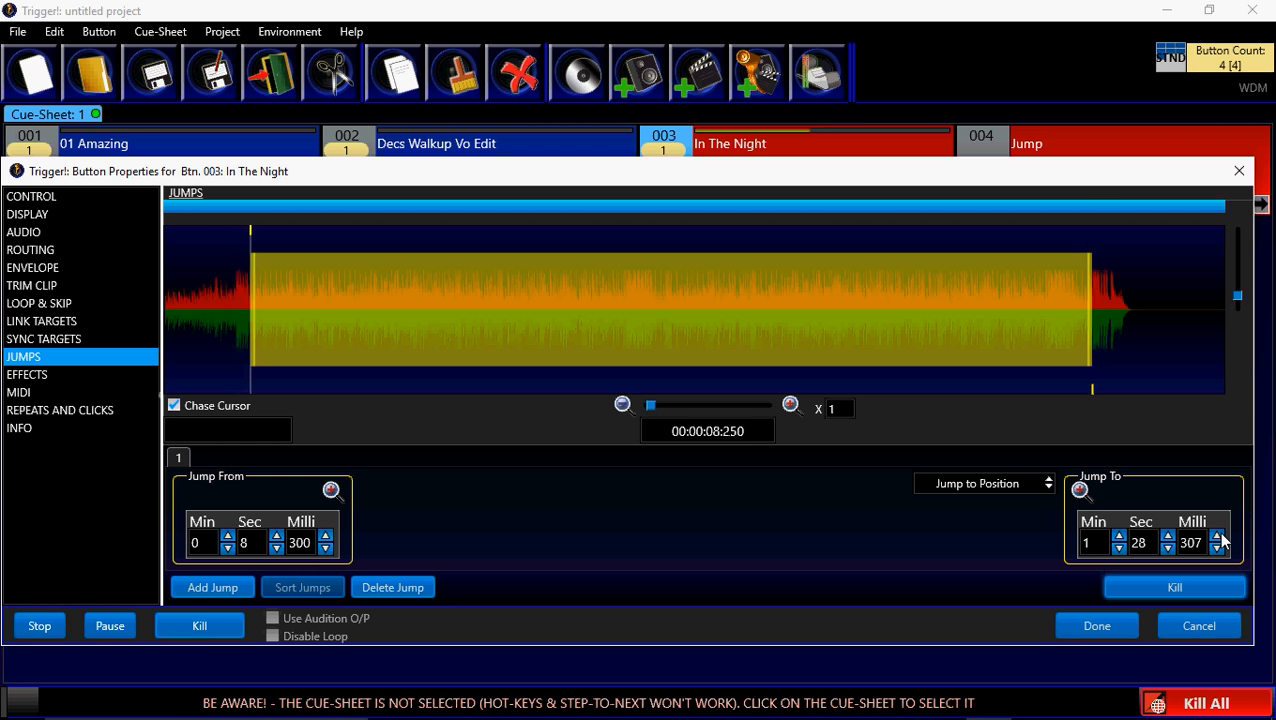
- Set Jump From to 0 min 8 sec 240 ms and Jump To to 1 min 28 sec 287 ms, auditioning the transition
click(325, 548)
click(325, 548)
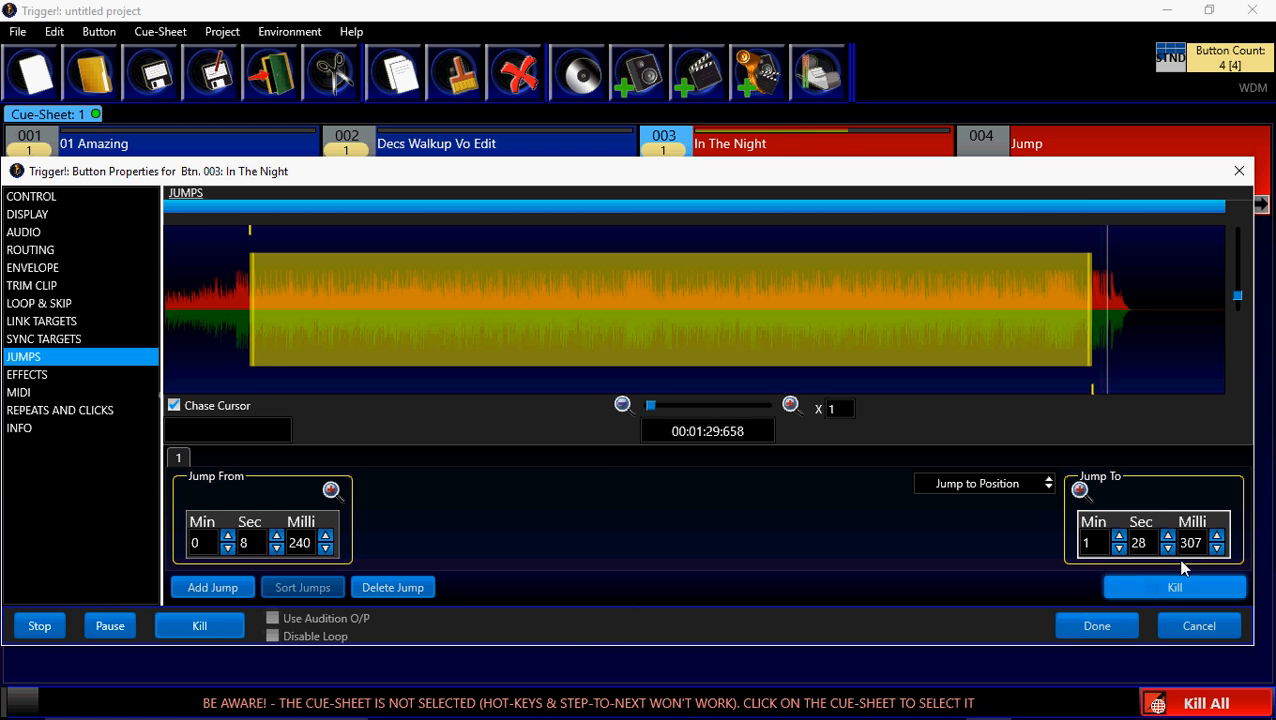
click(1216, 548)
click(1216, 548)
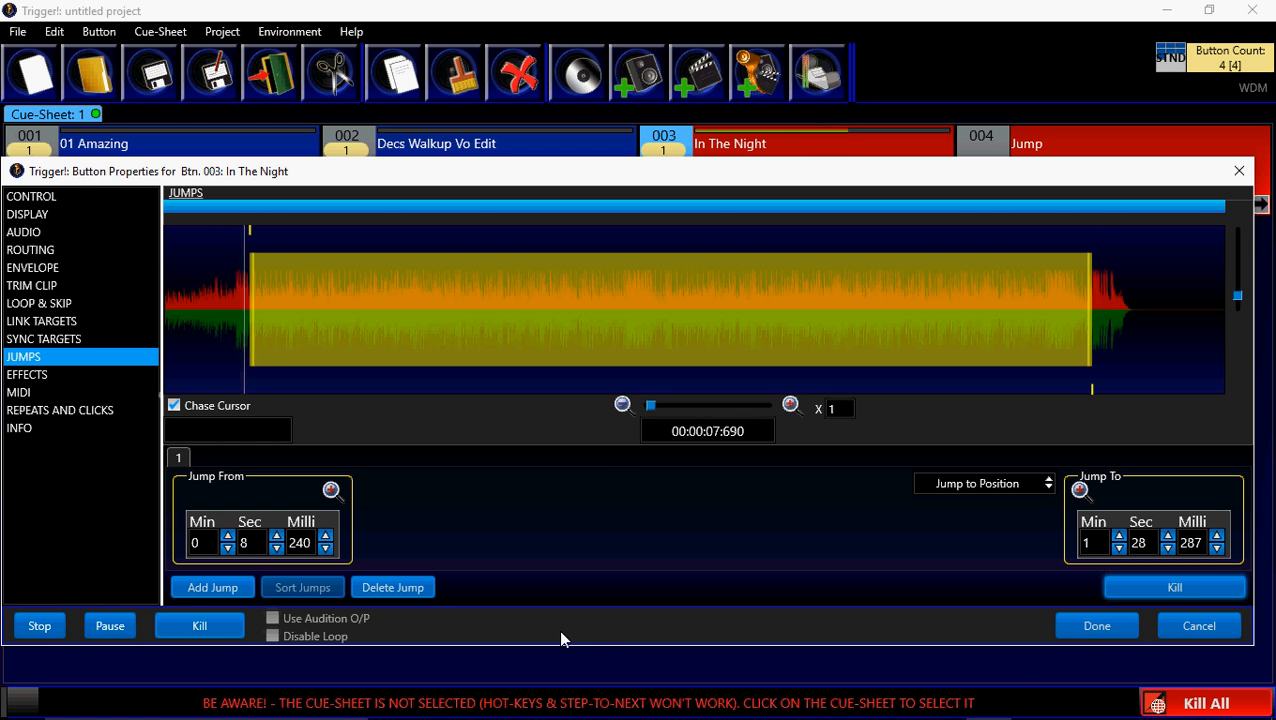
click(1134, 590)
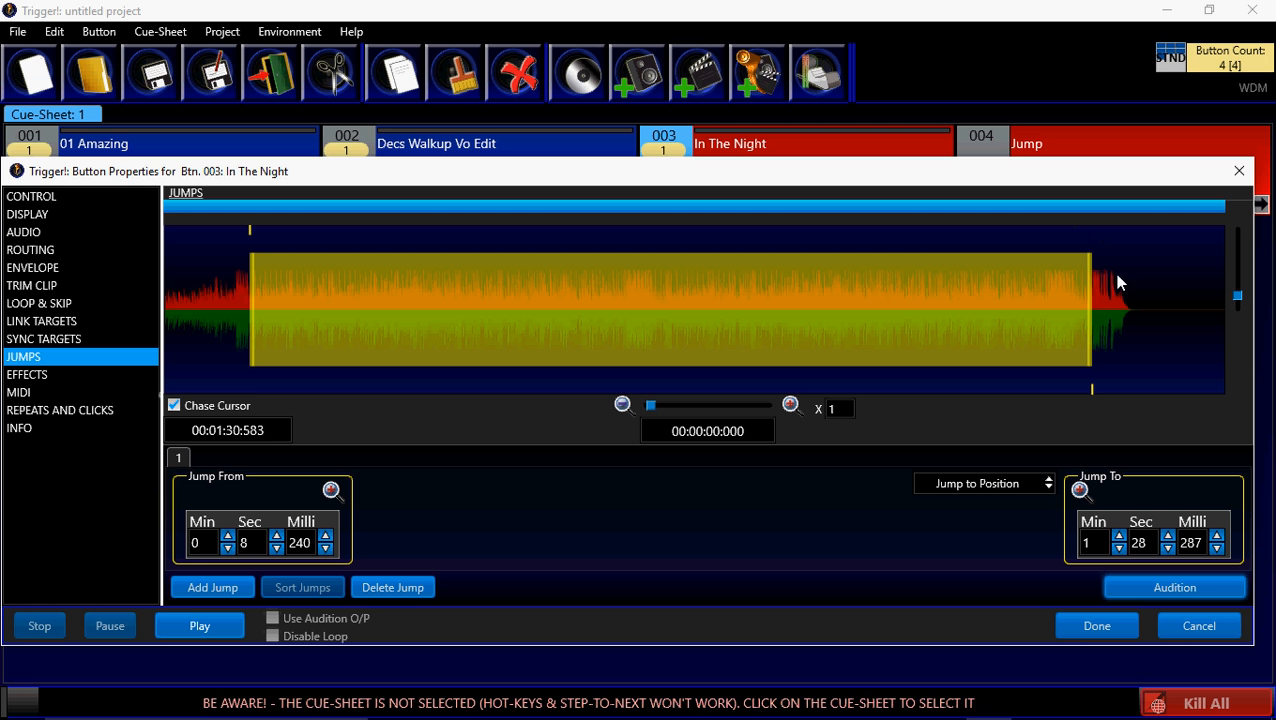
- Add eight more jumps about every two seconds from 10.151 to 24.201 seconds during playback, stop, and audition the ninth jump
click(211, 626)
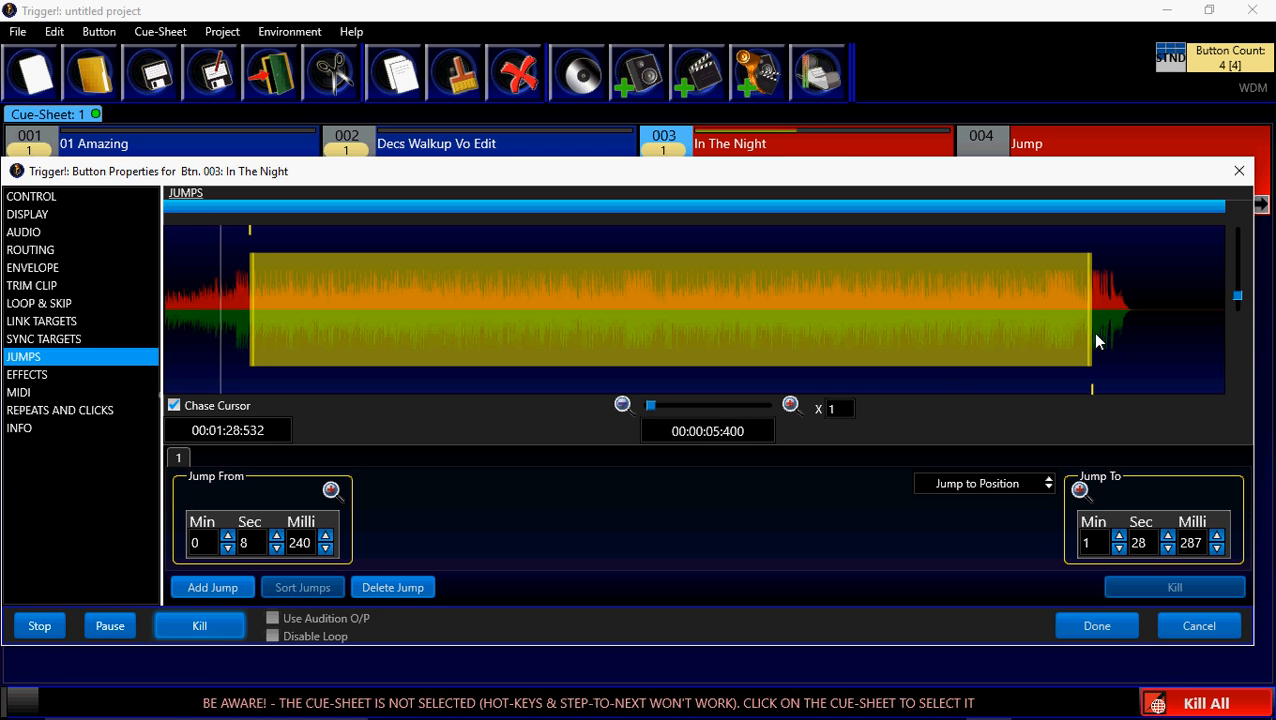
click(210, 587)
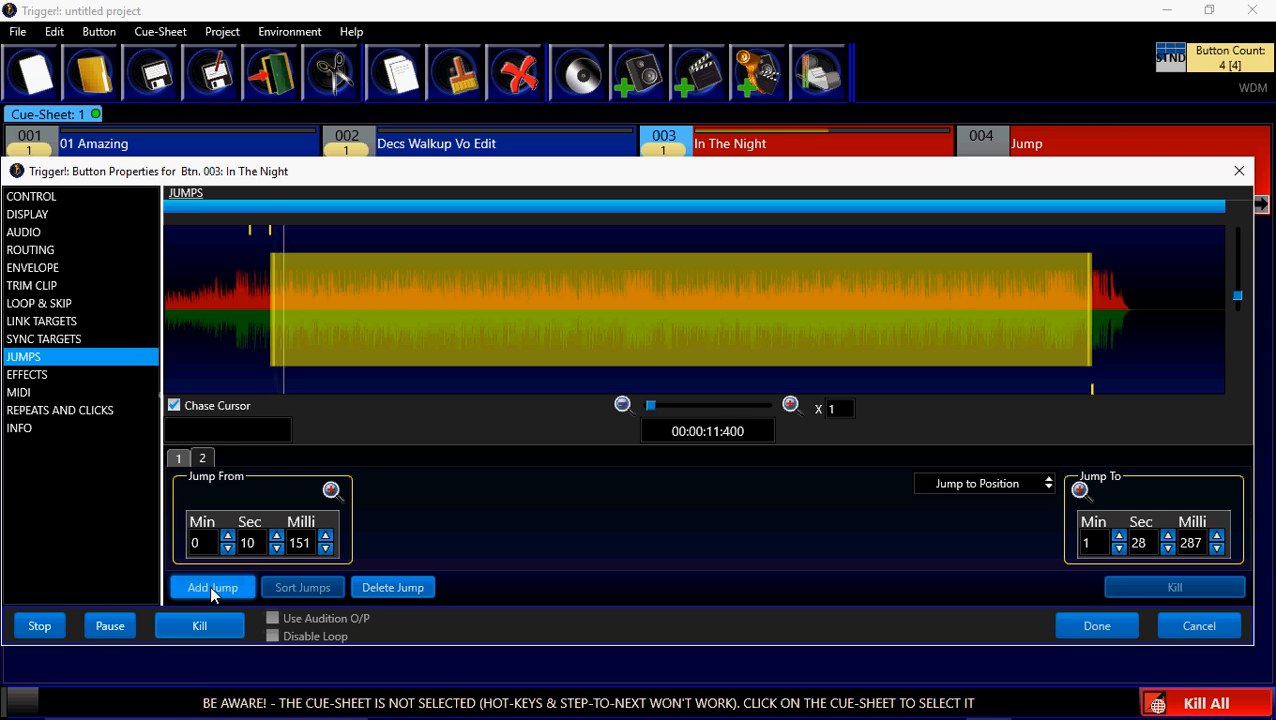
click(211, 588)
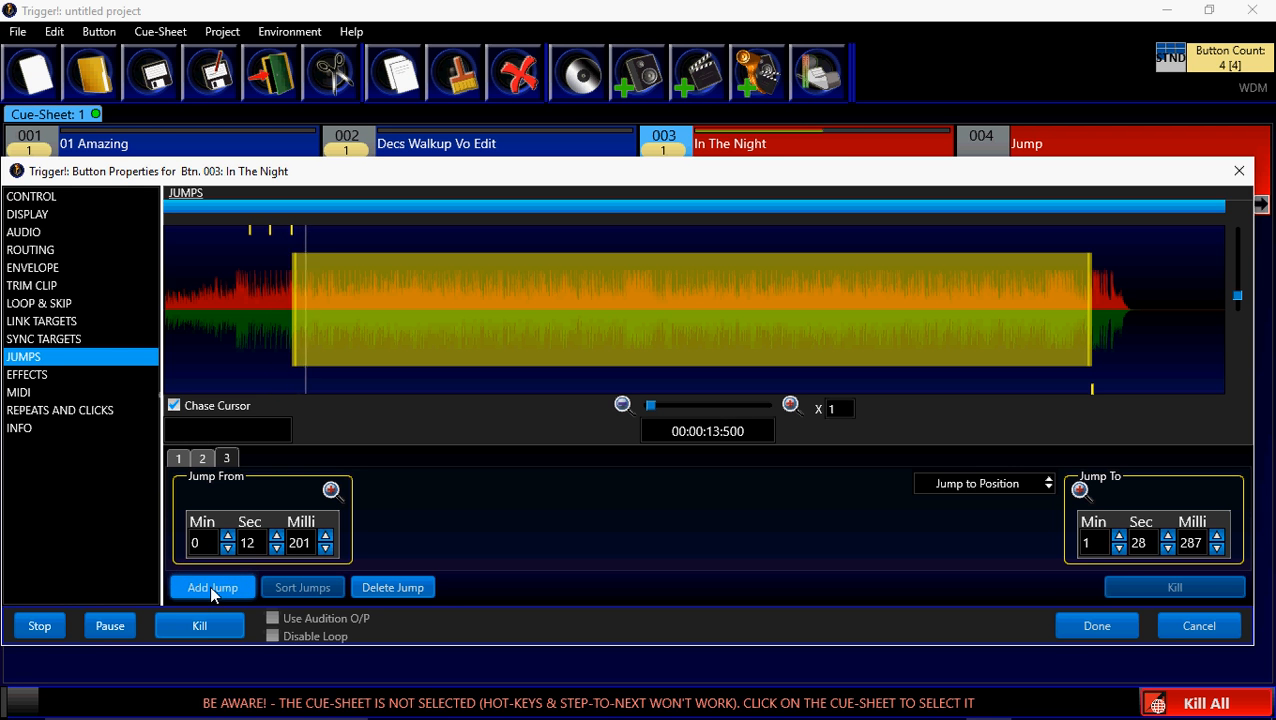
click(210, 590)
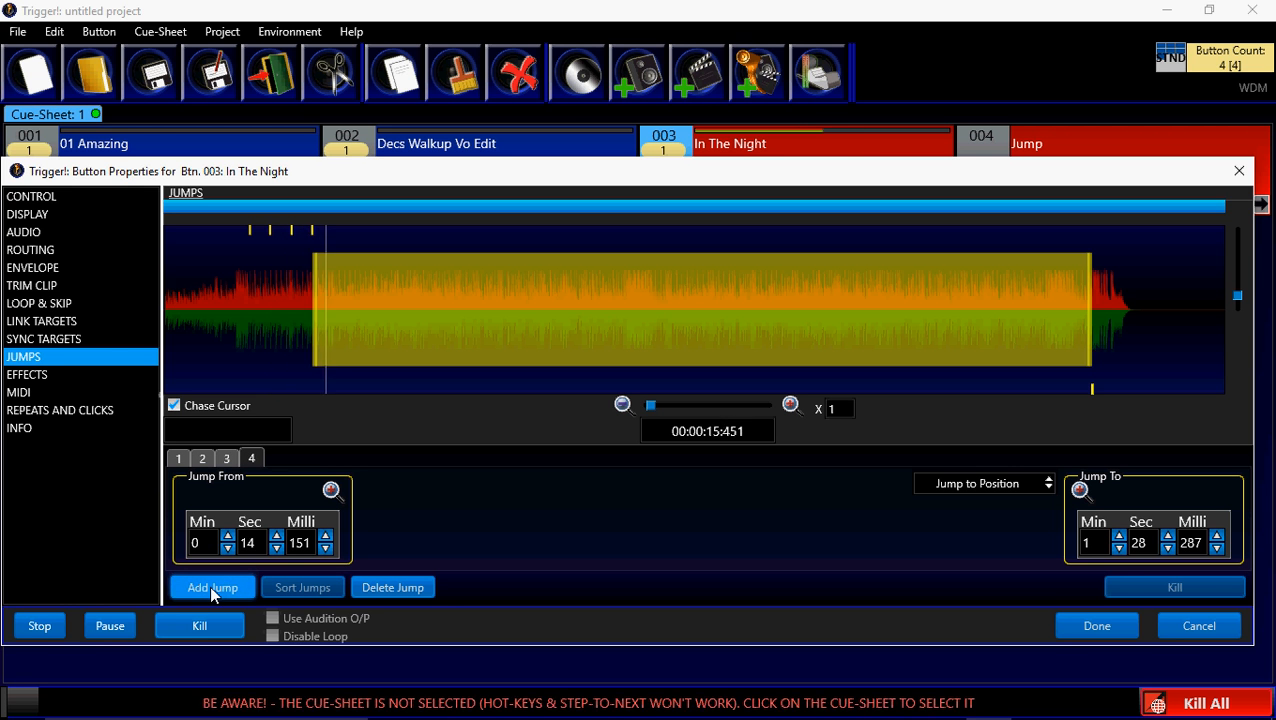
click(209, 585)
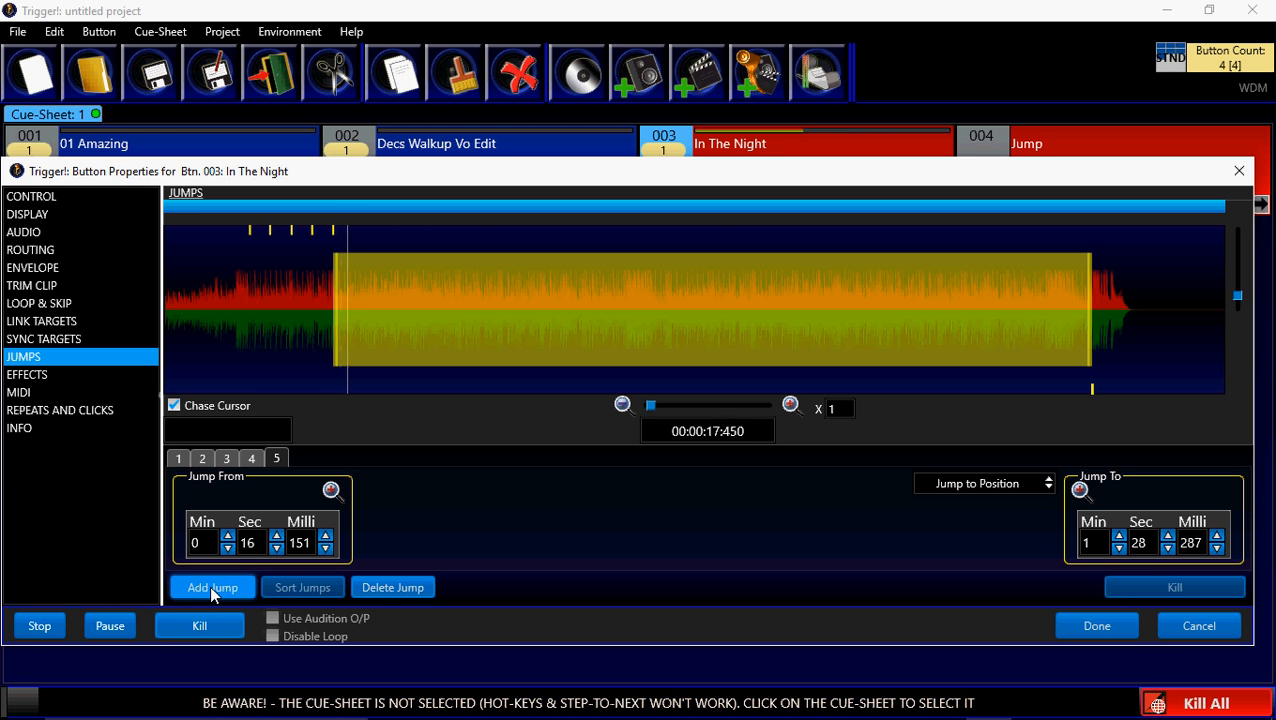
click(209, 585)
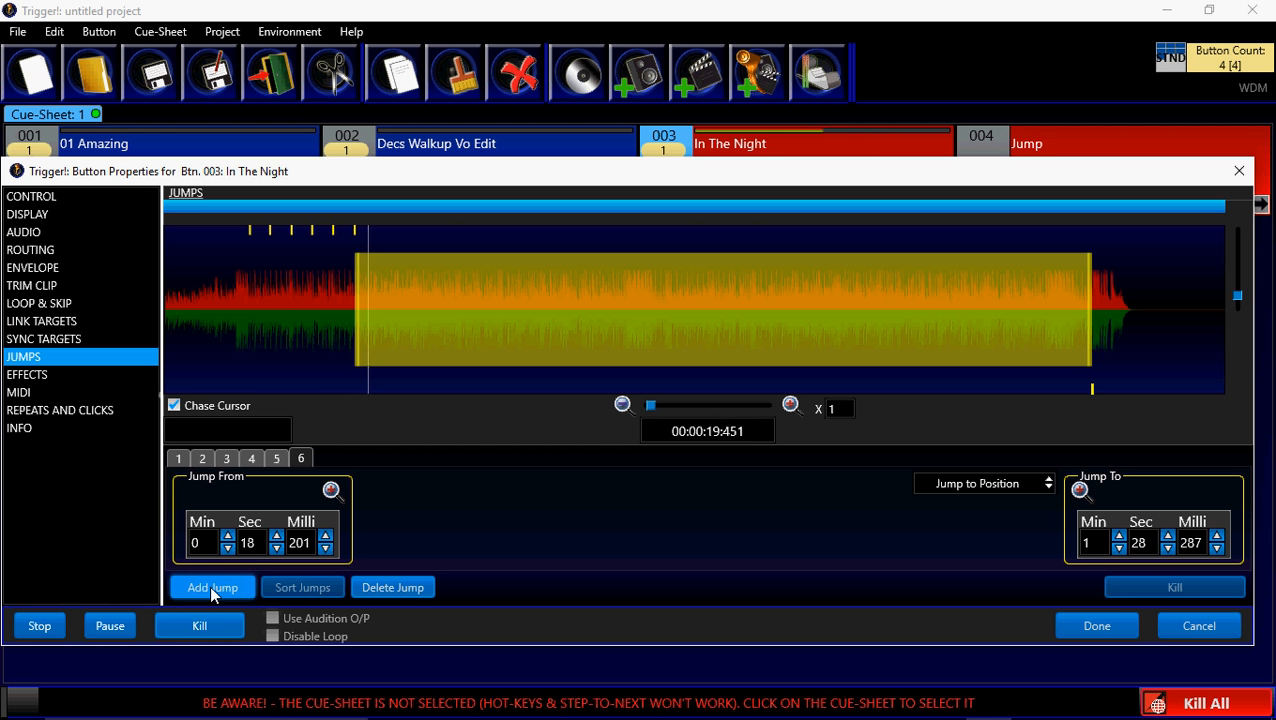
click(209, 585)
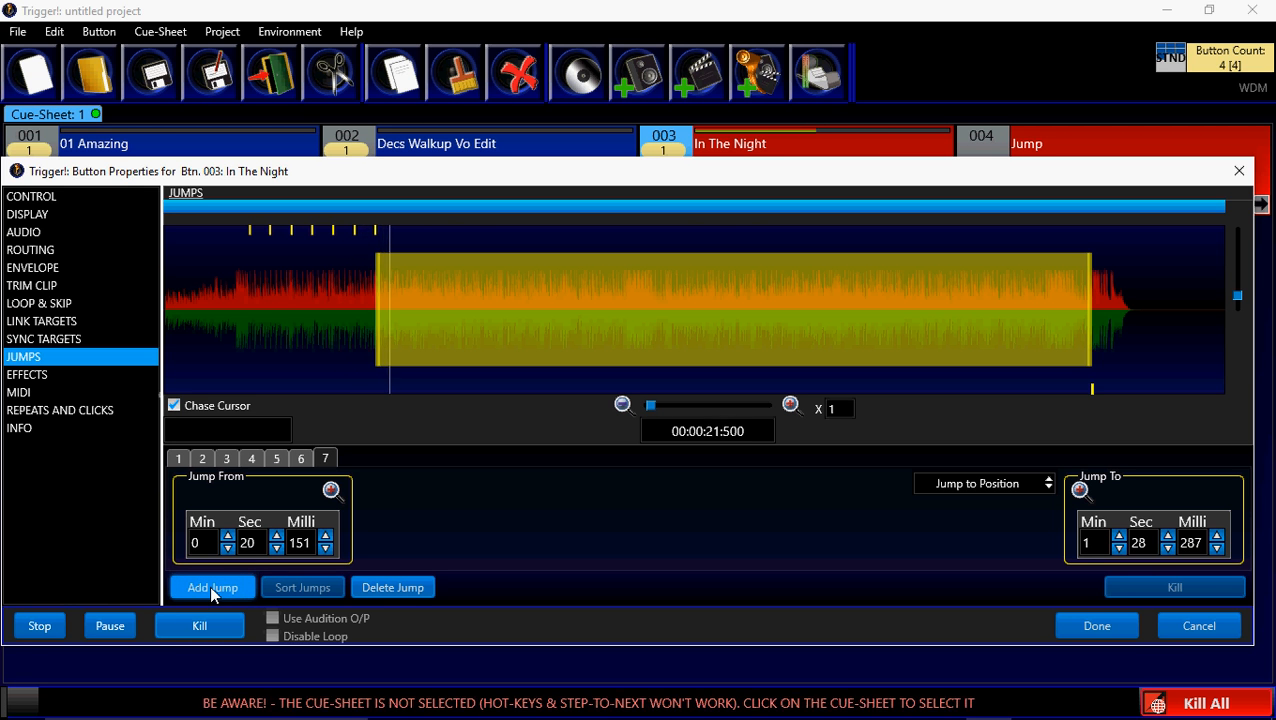
click(209, 585)
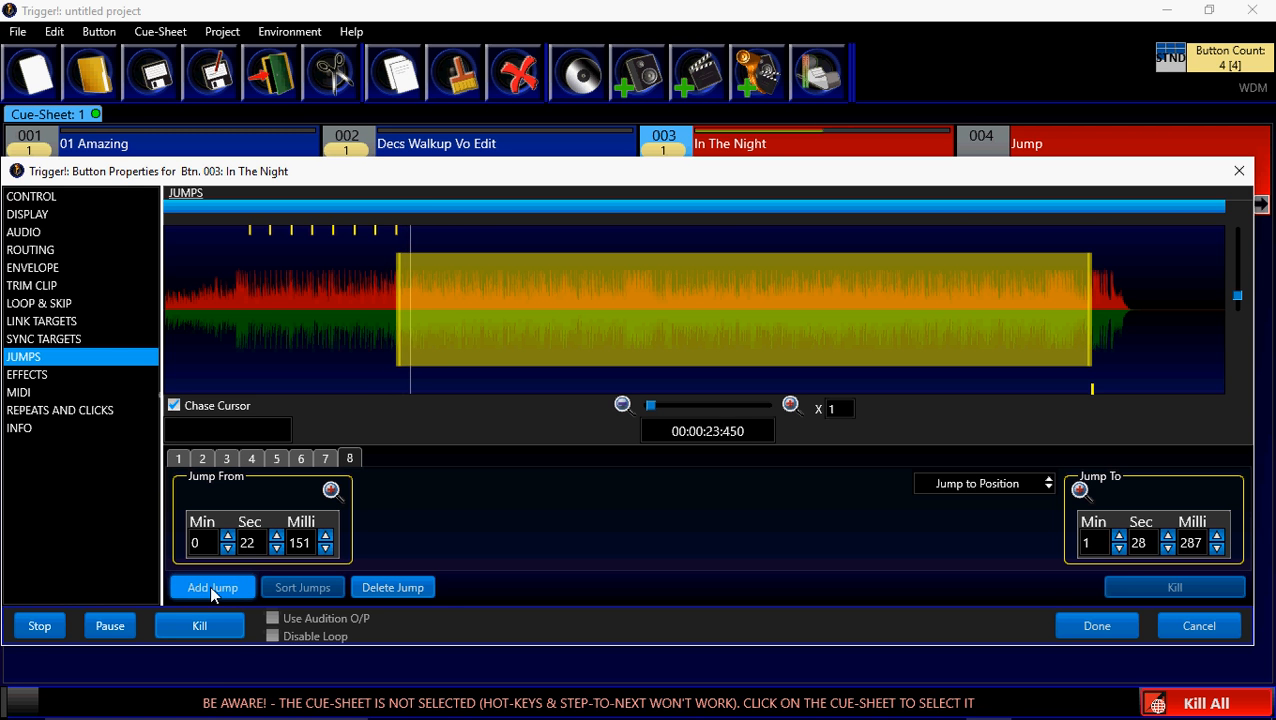
click(209, 585)
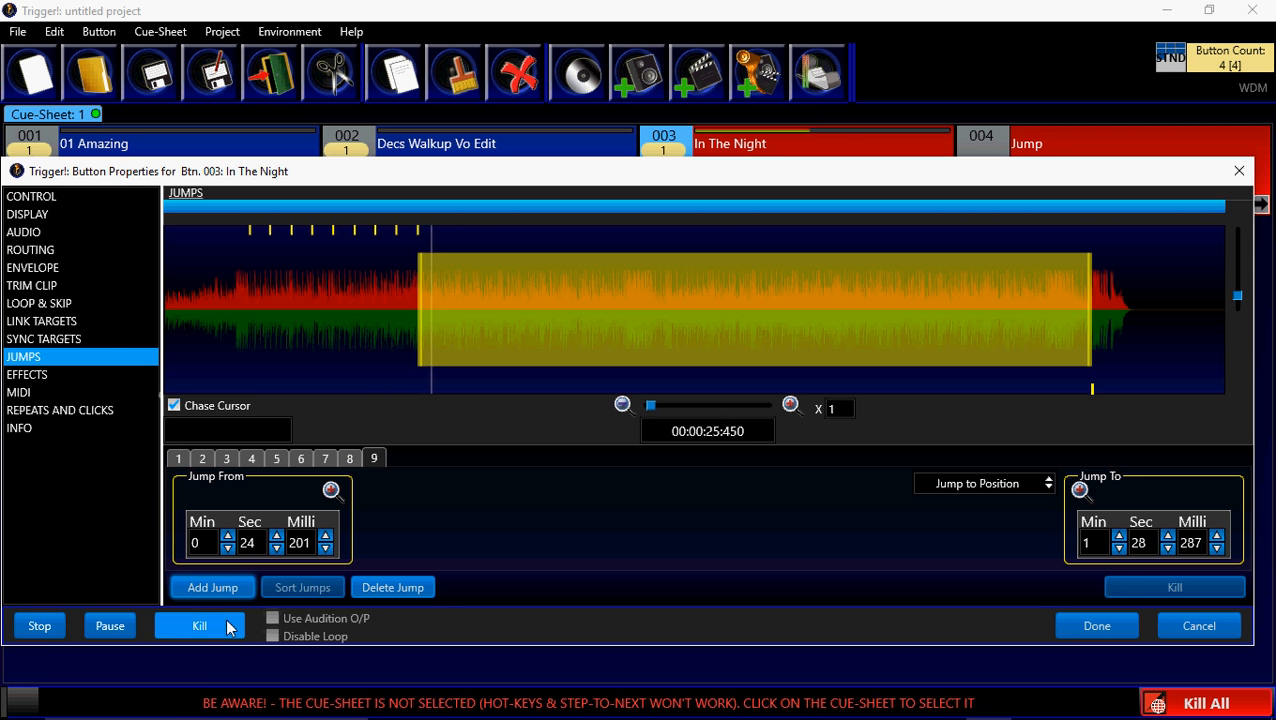
click(203, 624)
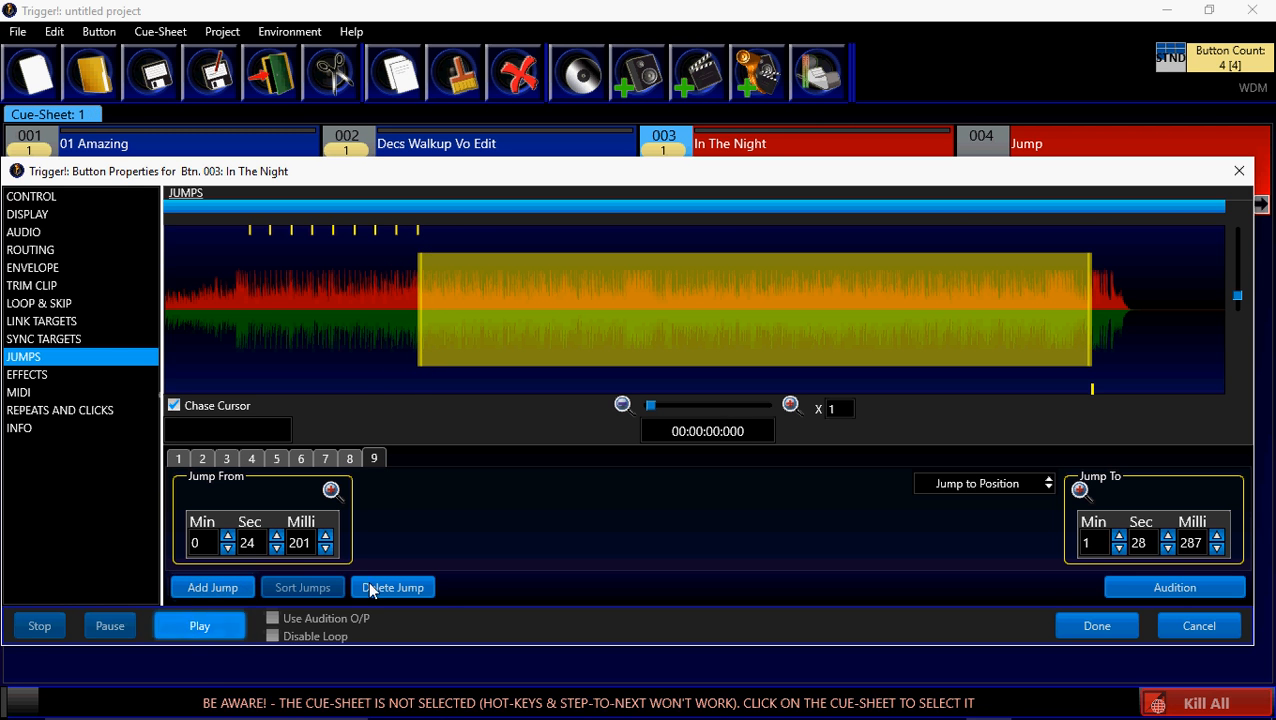
click(1169, 590)
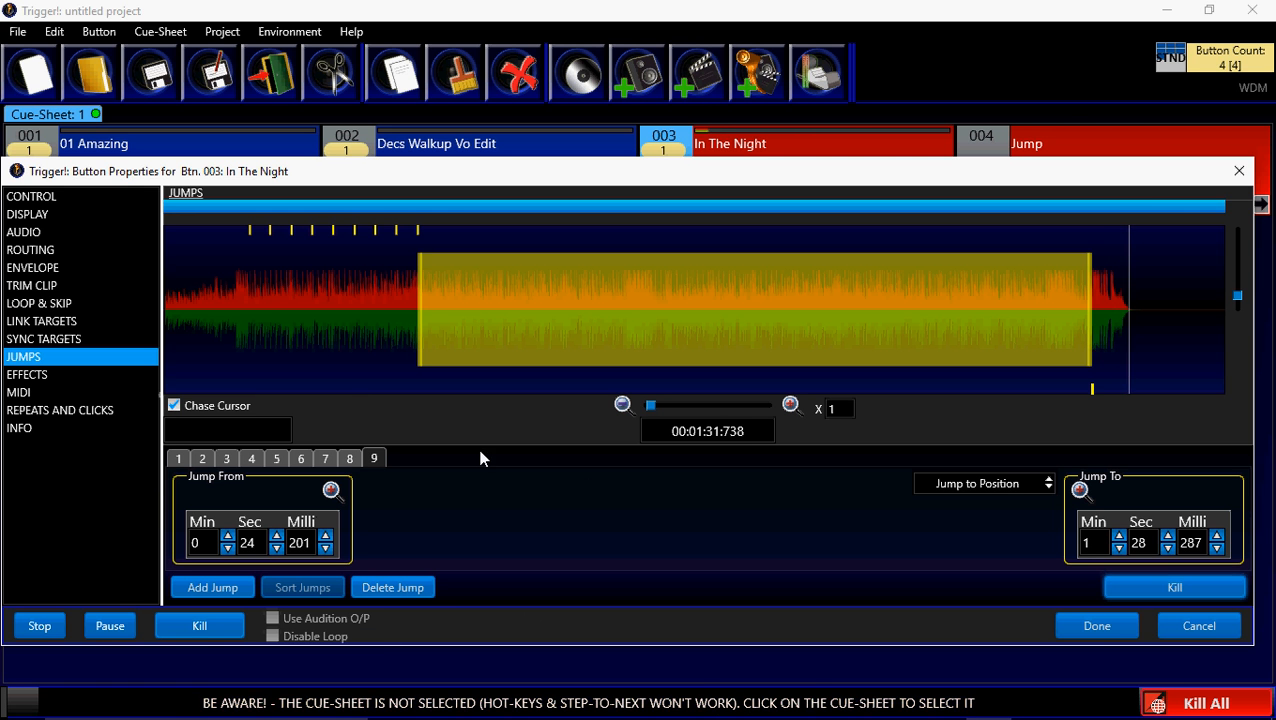
- Audition the eighth jump of In The Night and stop the playback
click(349, 457)
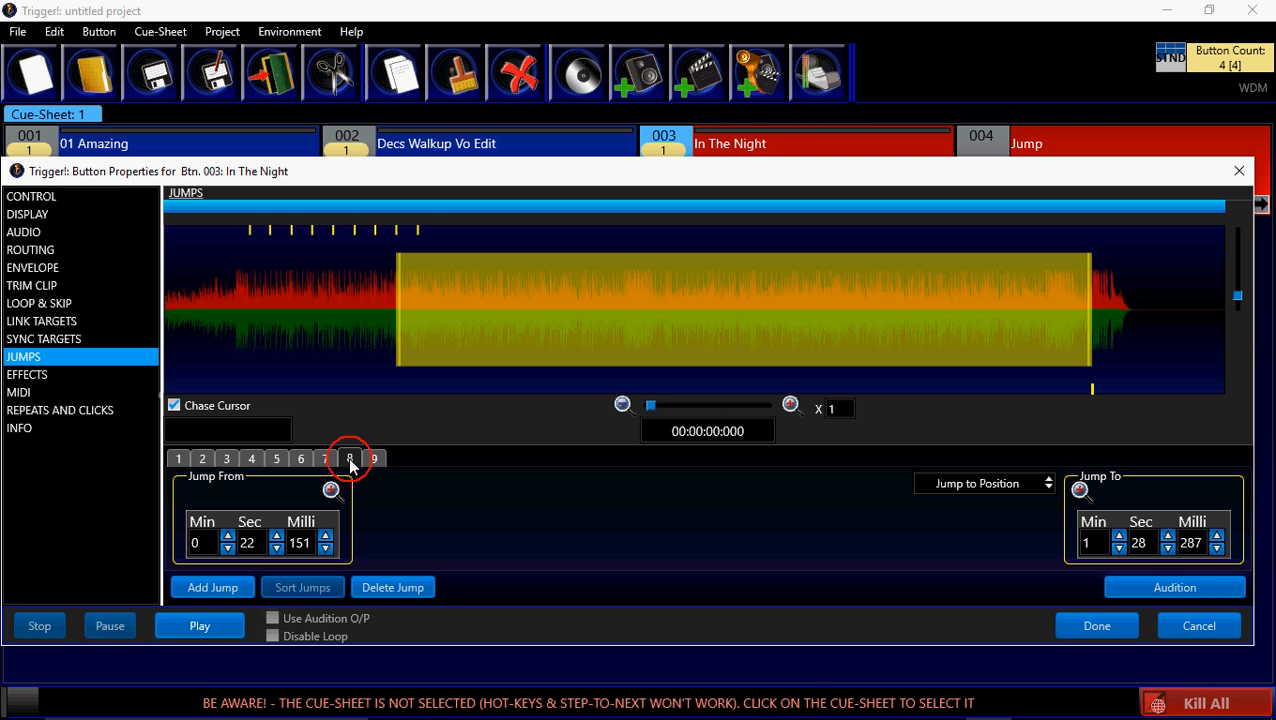
click(1205, 595)
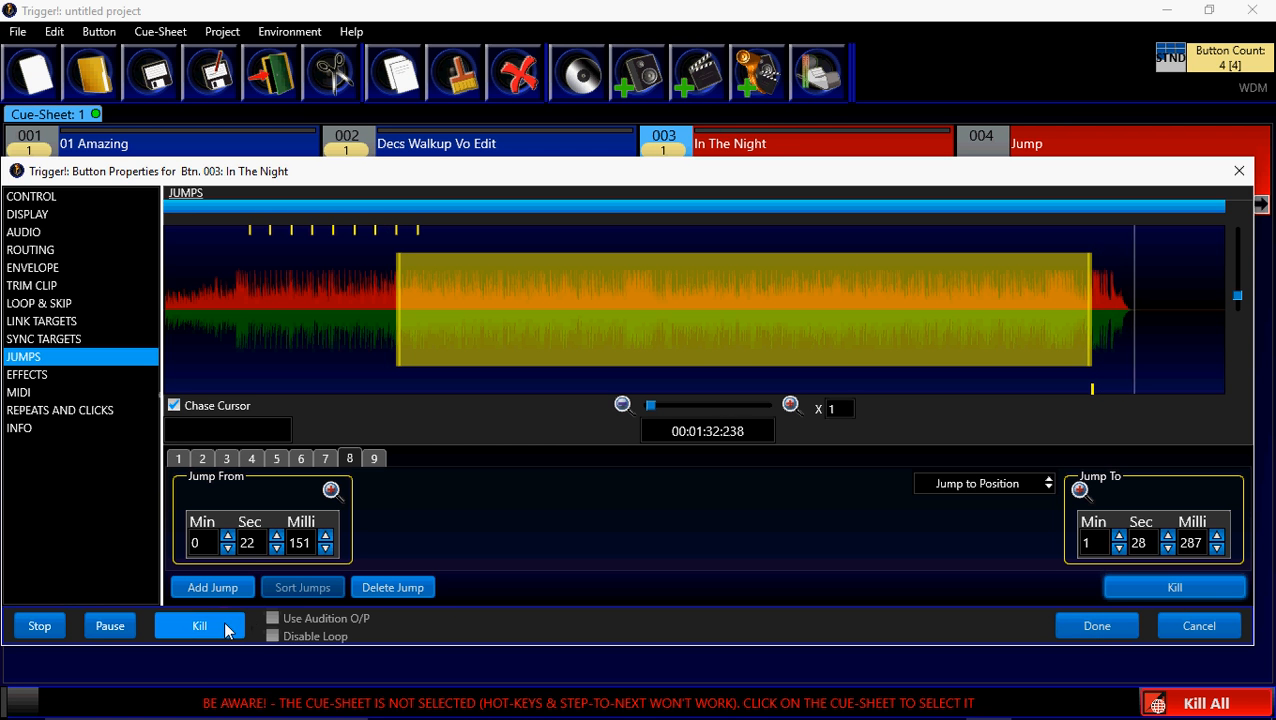
click(226, 628)
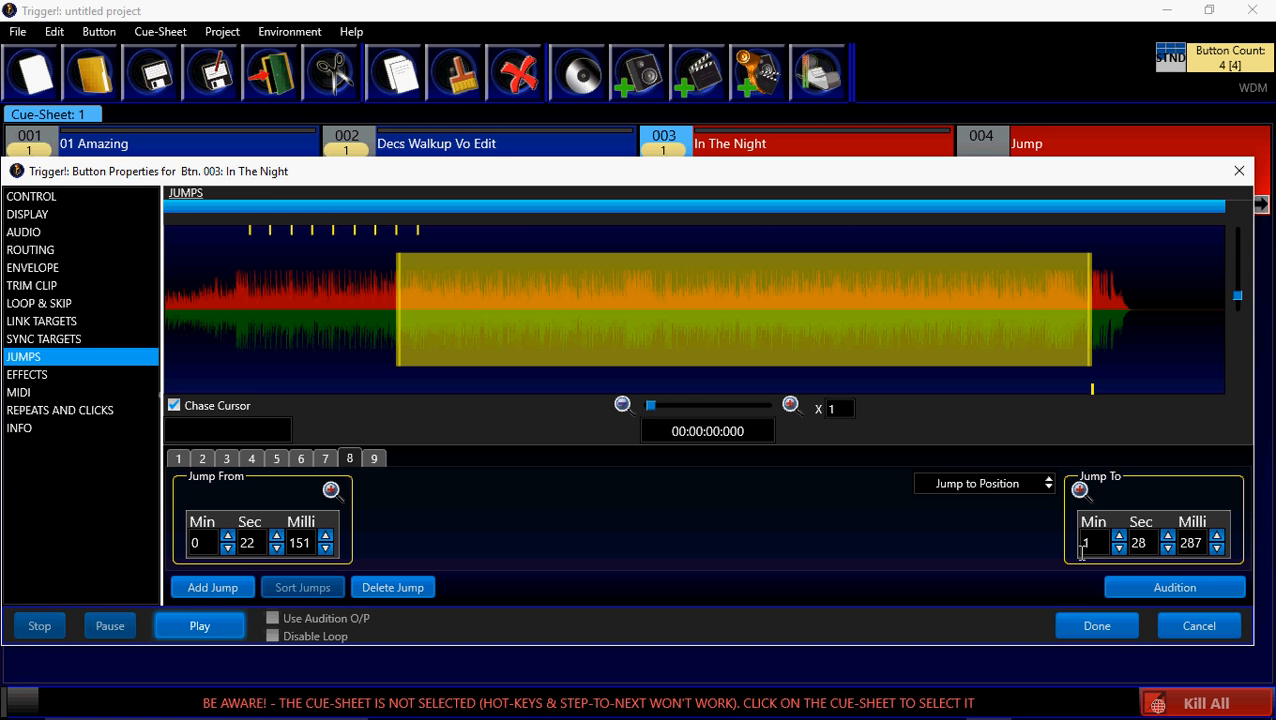
- Keep the eighth jump's type as Jump to Position and accept the button properties of In The Night
click(1027, 484)
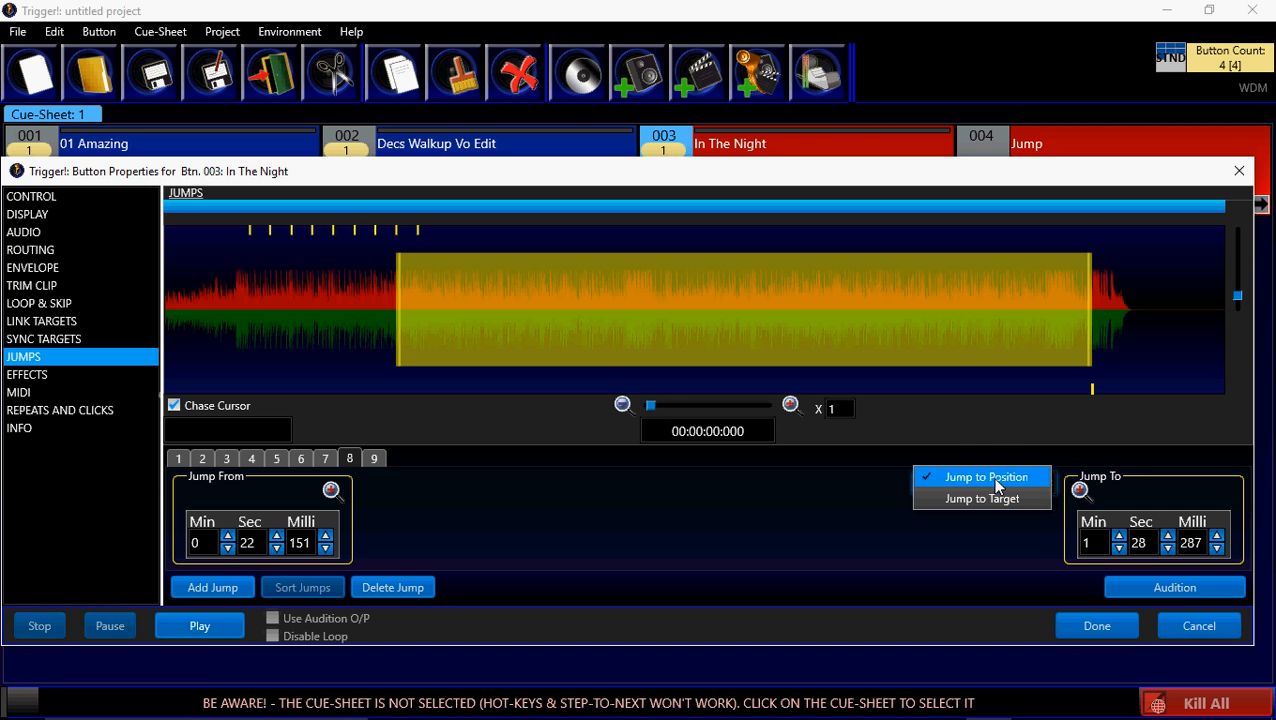
click(993, 477)
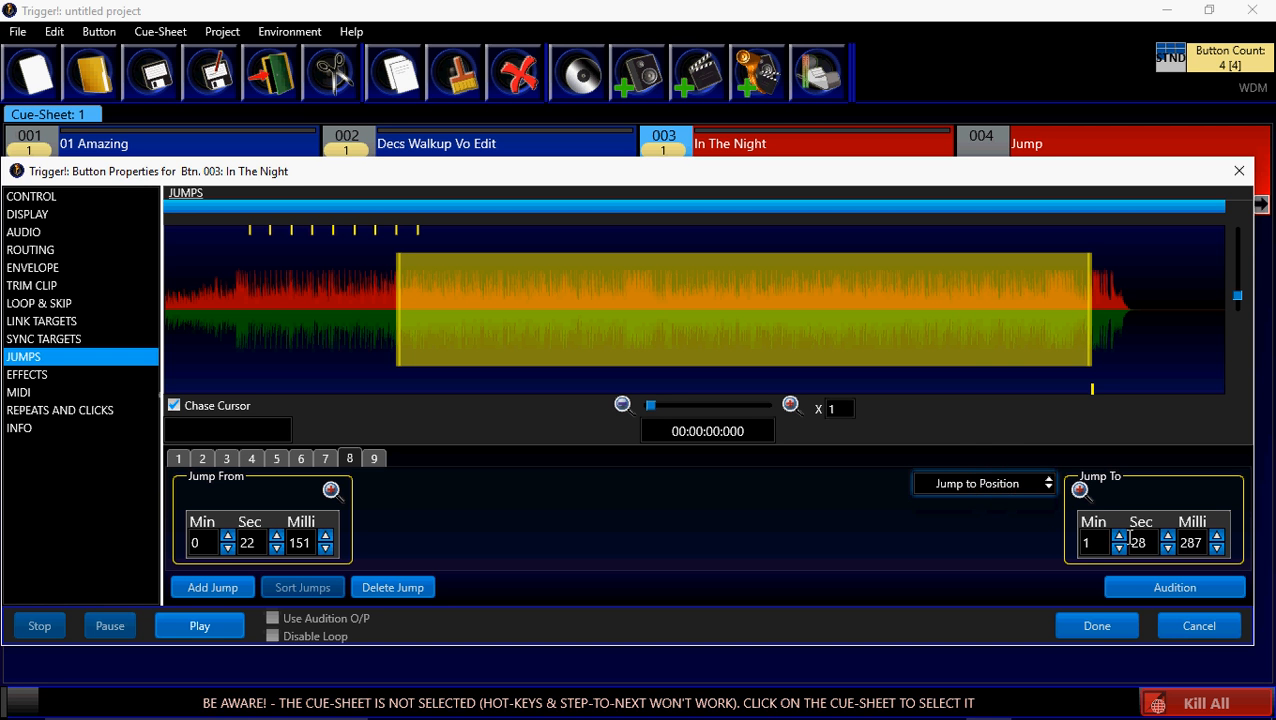
click(1097, 626)
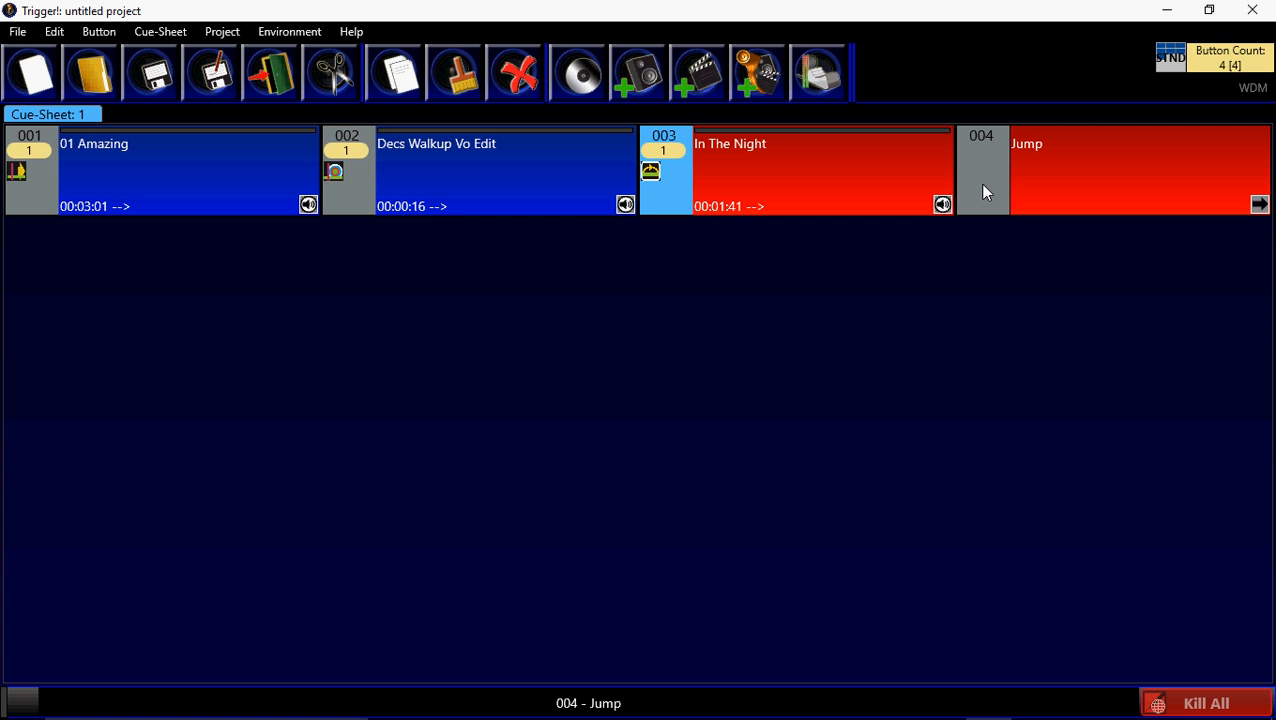
- Link the Jump trigger button to In The Night with trigger event On Fire and target action Jump
click(755, 179)
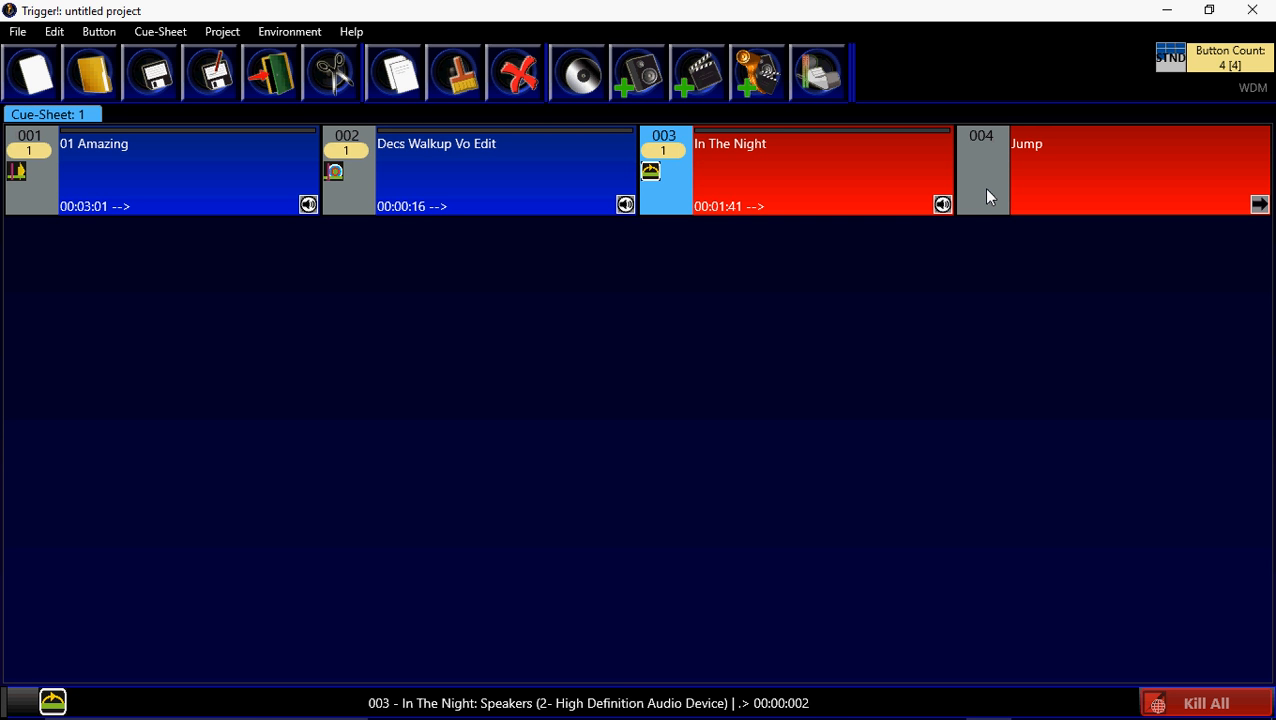
drag(987, 197, 660, 173)
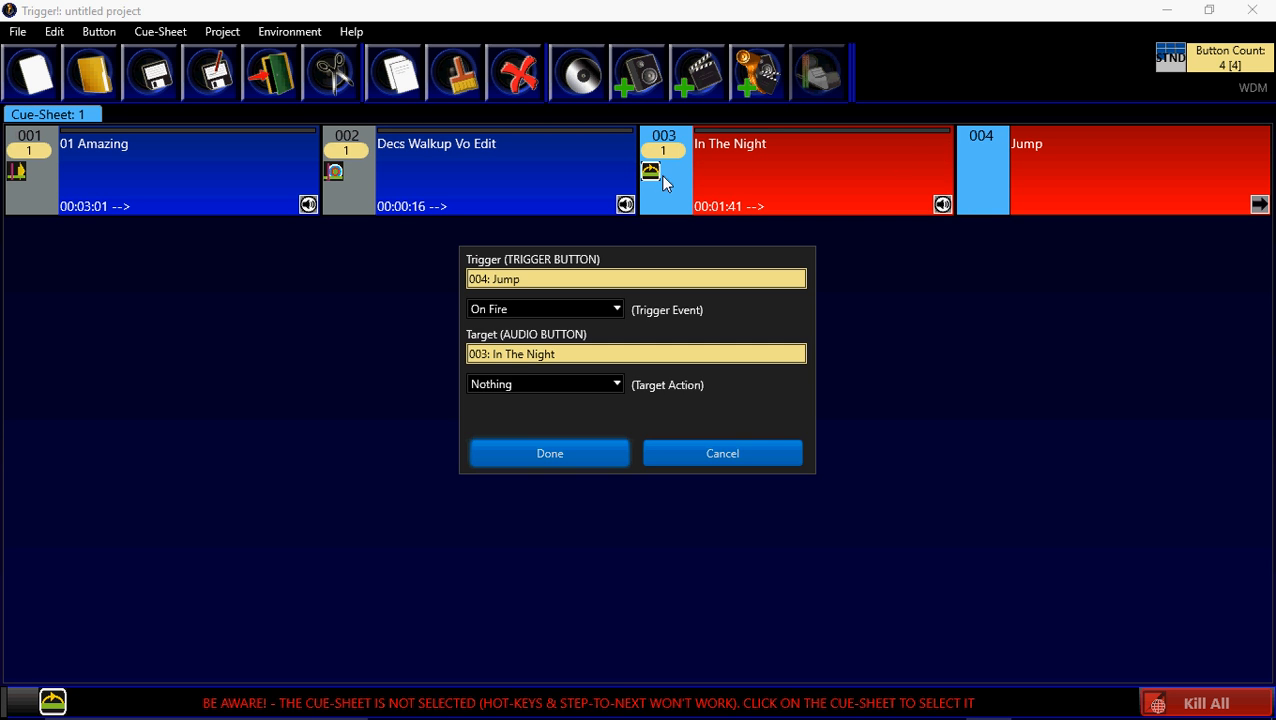
click(612, 381)
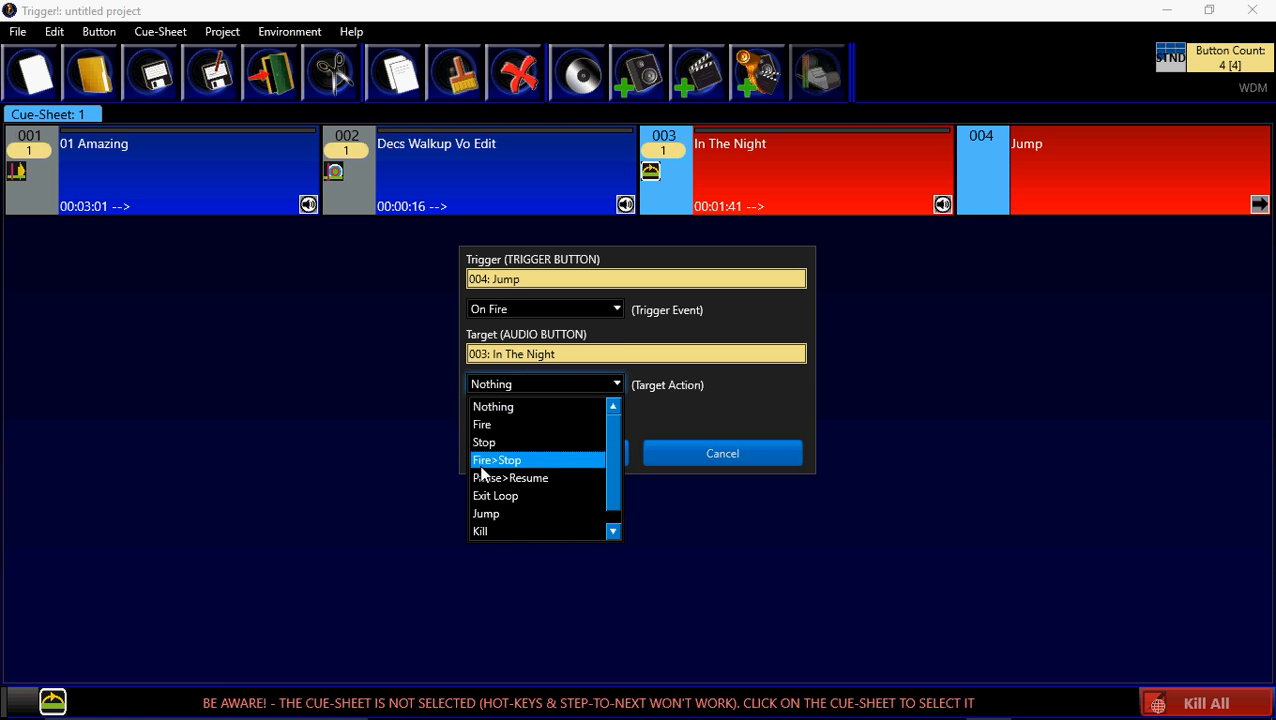
click(505, 513)
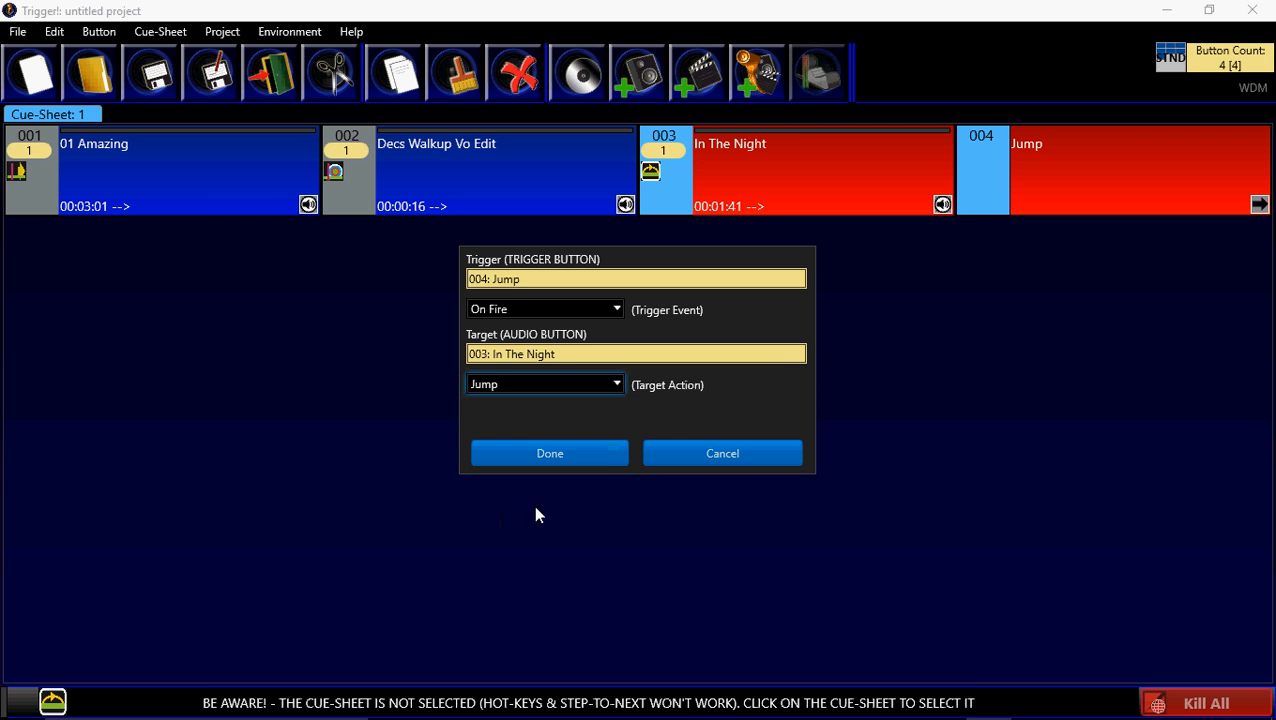
click(589, 455)
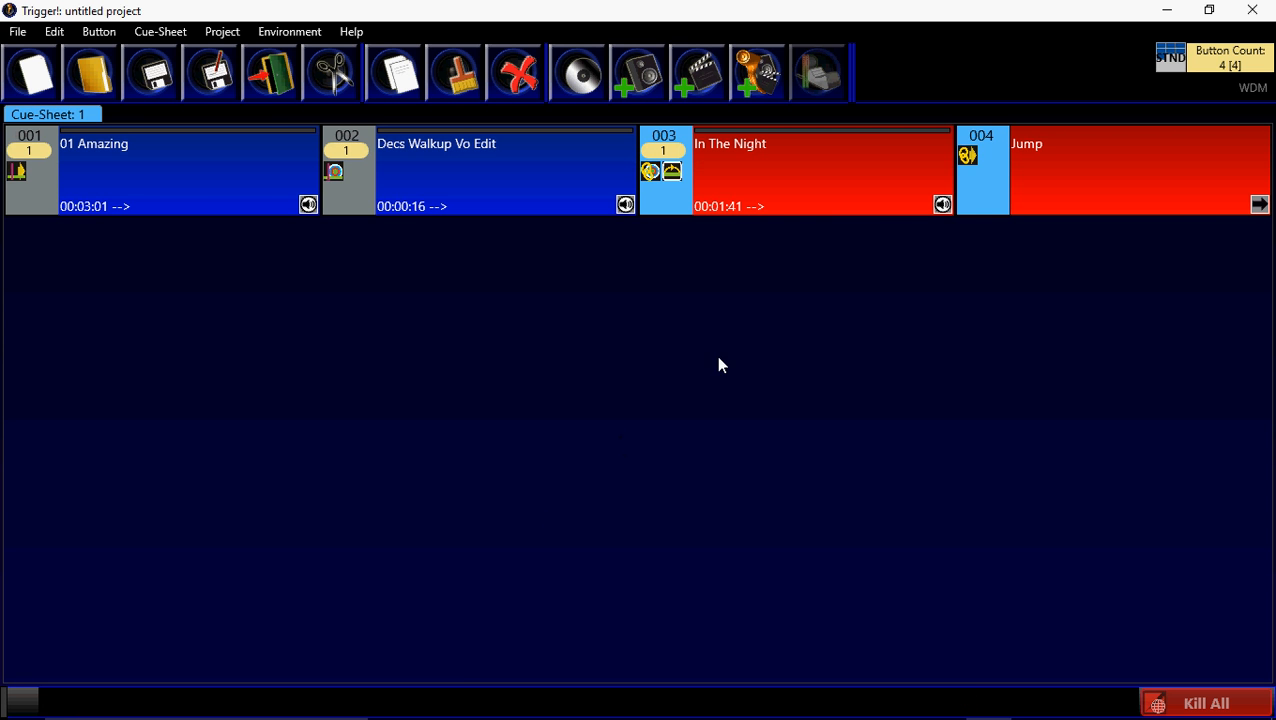
- Play In The Night and fire the Jump button during playback to test the jump to the ending
click(845, 197)
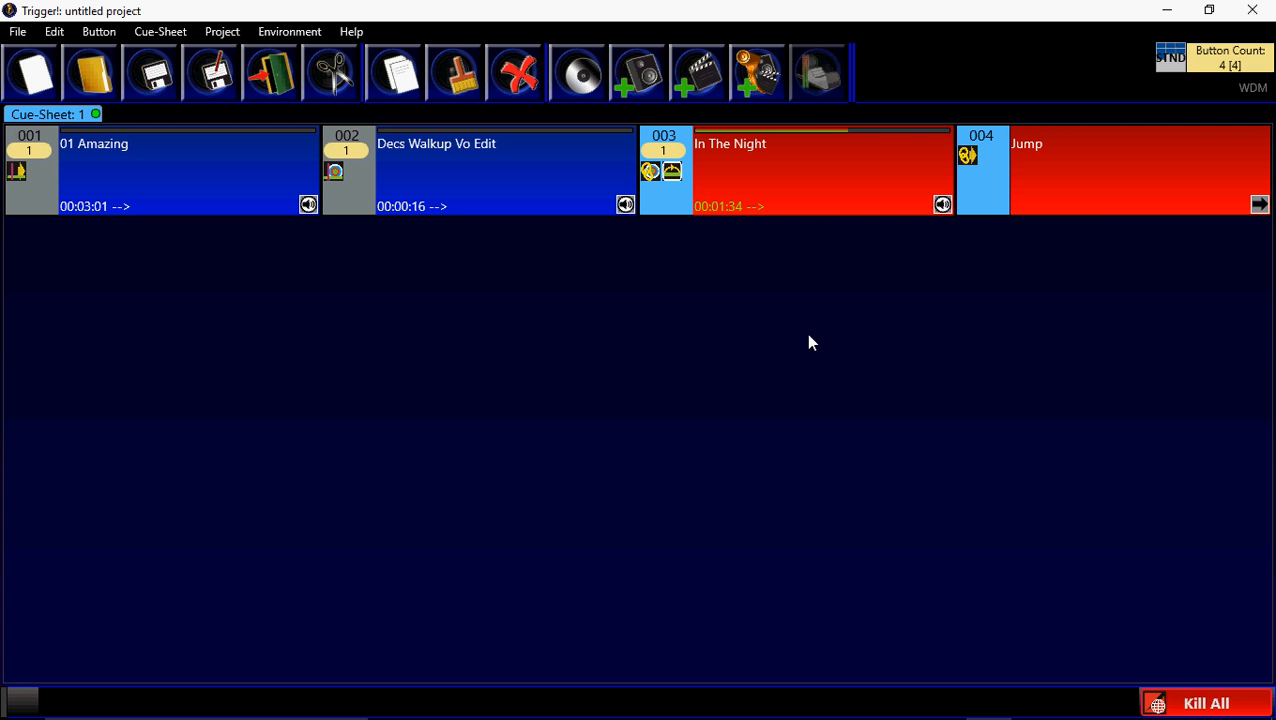
click(1111, 184)
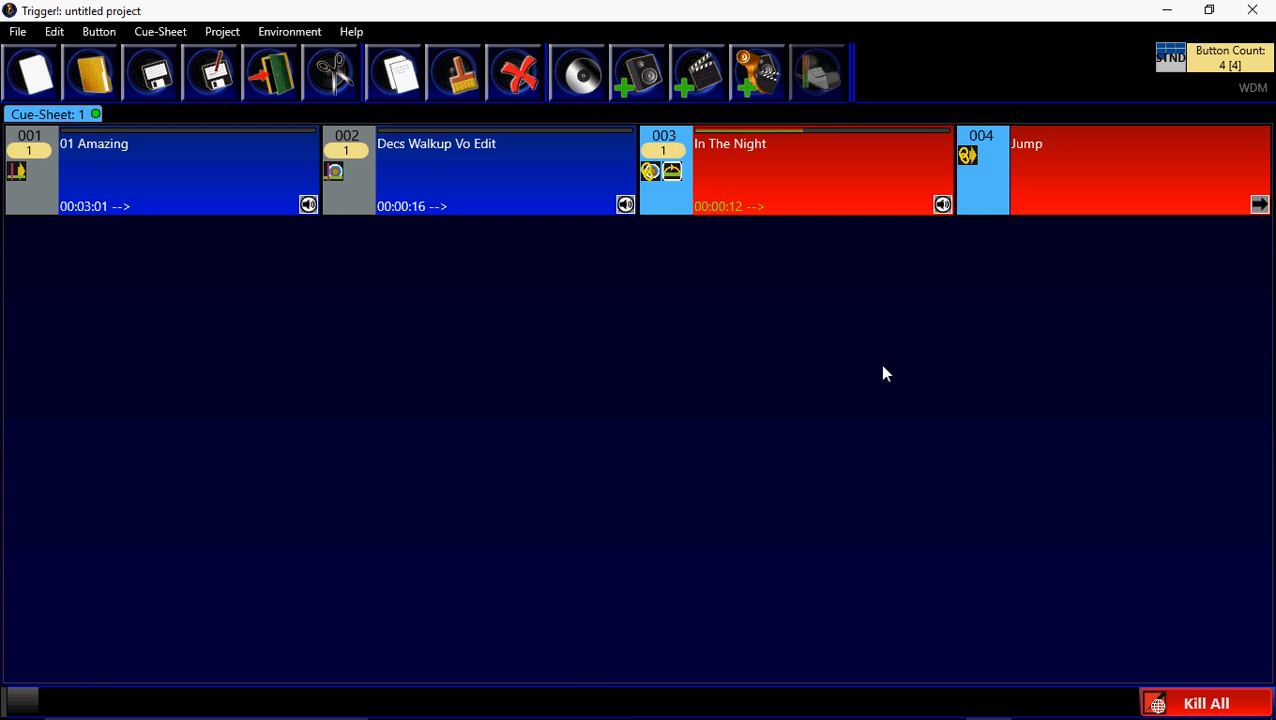